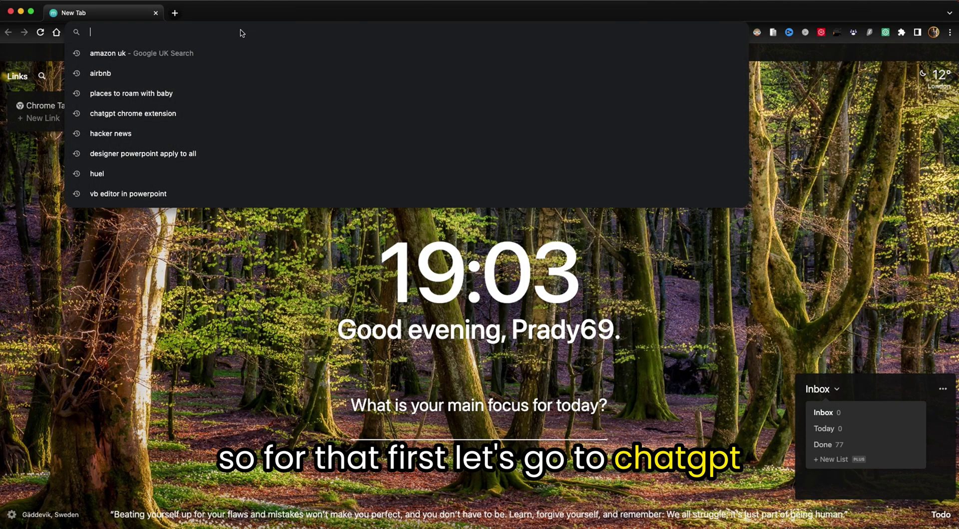
# Step: Open the ChatGPT site at chat.openai.com
pyautogui.write('chat.openai.com')
pyautogui.press('Return')
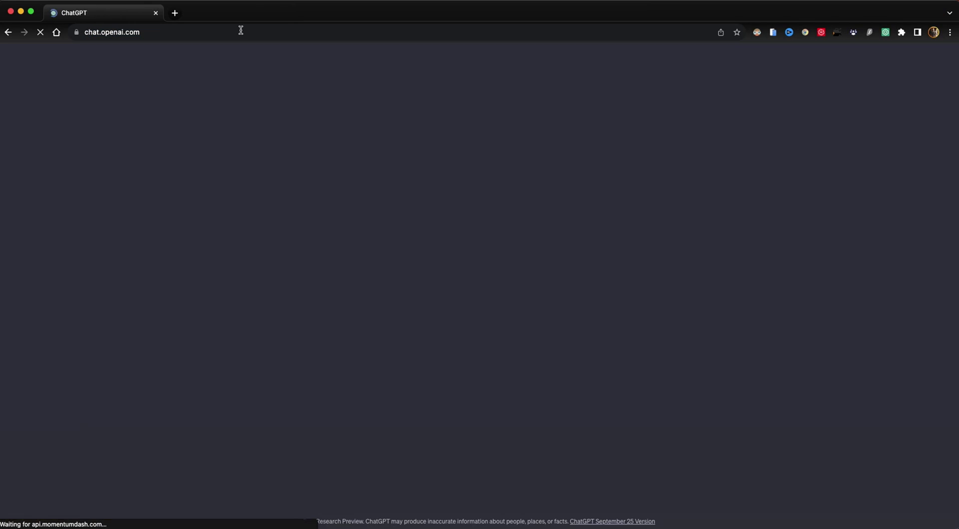
pyautogui.scroll(5, 413, 349)
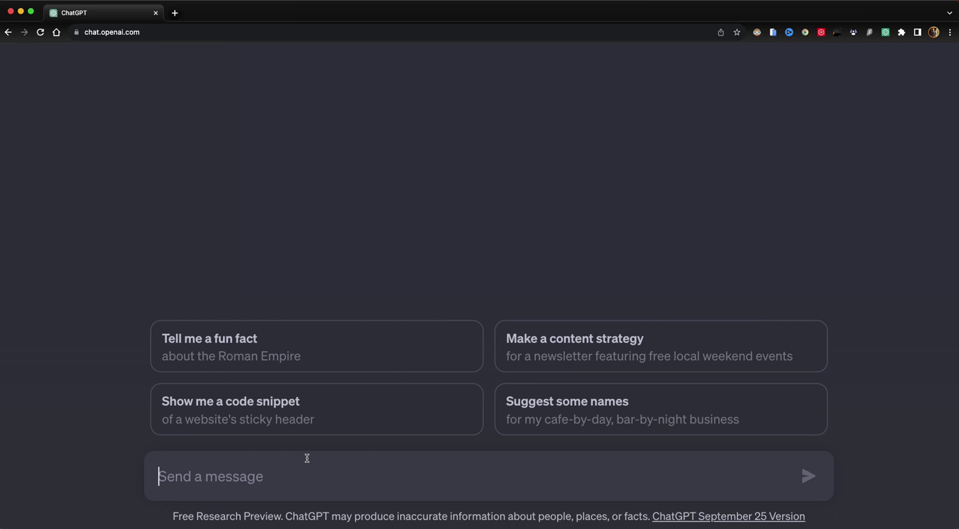
# Step: Begin the prompt with "Hi, Please act like a professional cloud computing expert." and start a new line
pyautogui.write('Hi,')
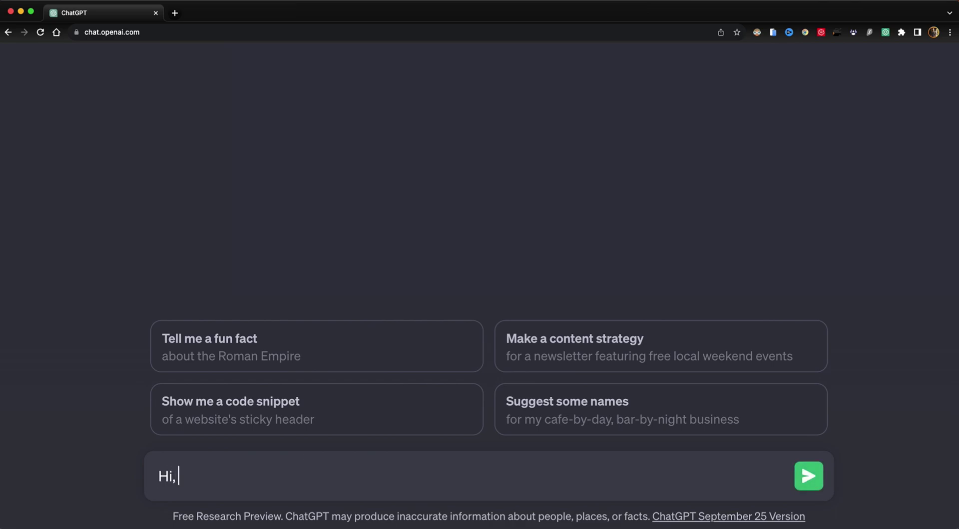
pyautogui.write(' Please act')
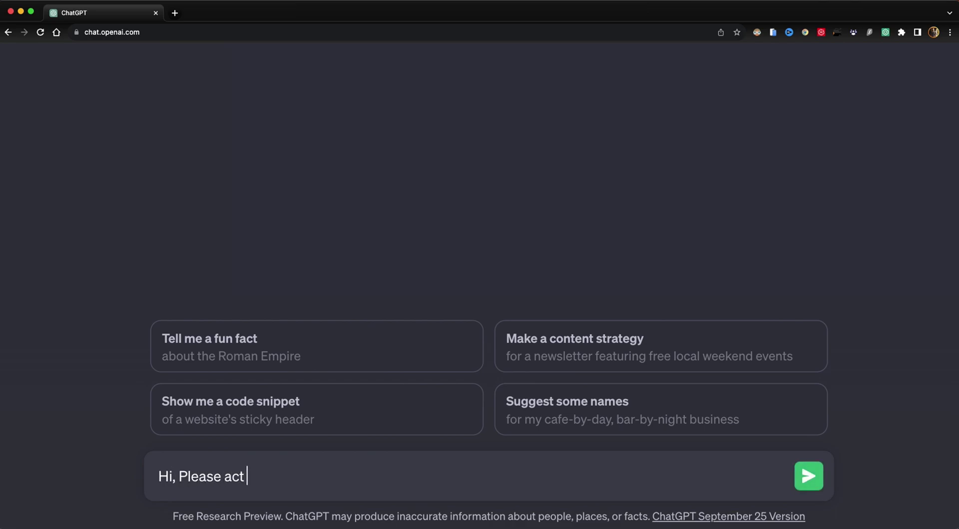
pyautogui.write(' like a professional cloud')
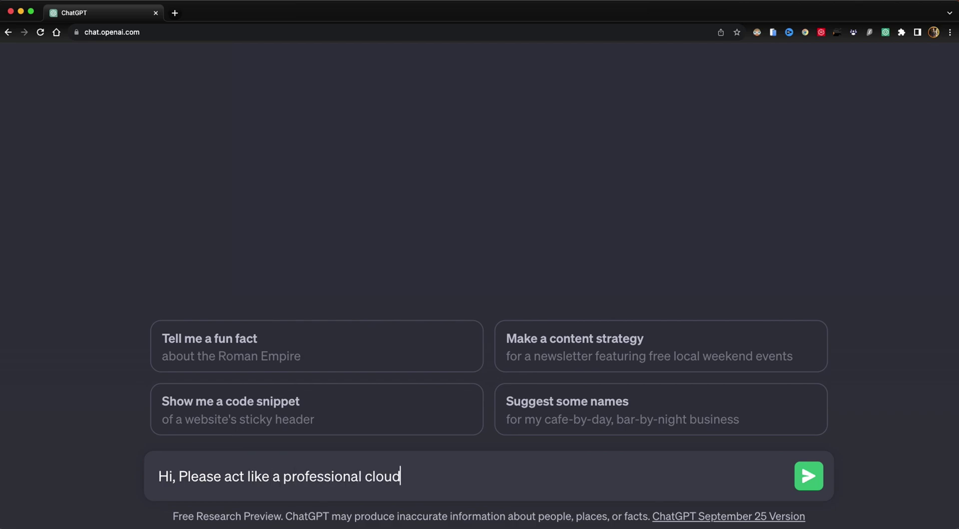
pyautogui.write(' computing exper.')
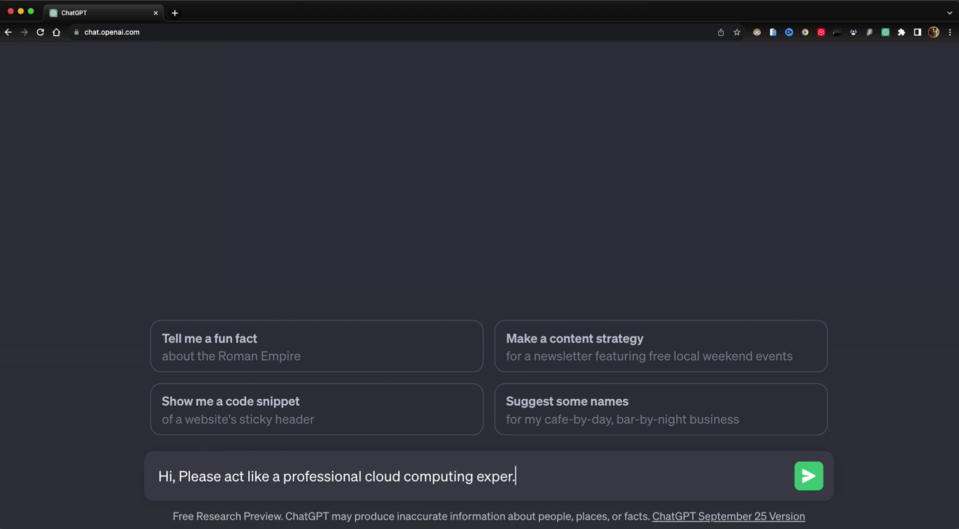
pyautogui.hotkey('shift', 'Return')
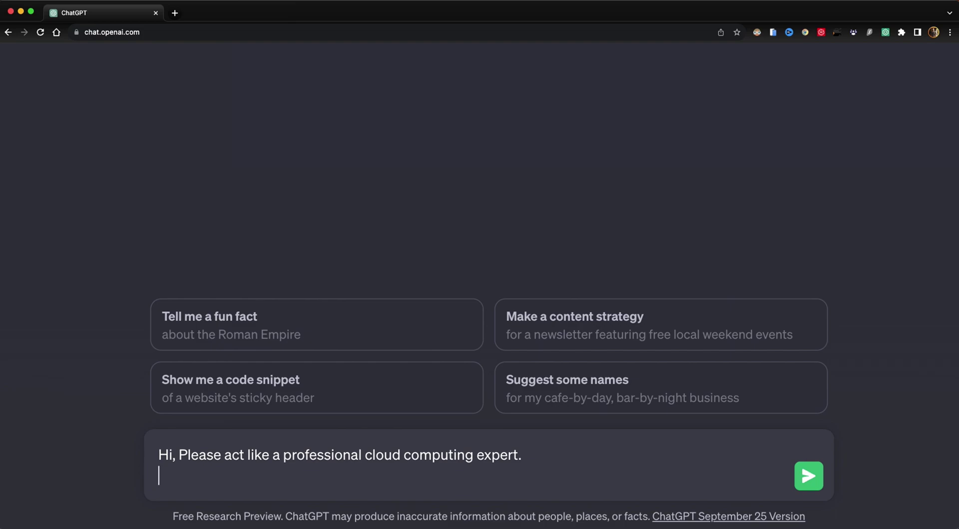
# Step: Continue the prompt with "I want to present cloud computing basics powerpoint presentation in my college"
pyautogui.write('I want o')
pyautogui.press('BackSpace')
pyautogui.write('to present ')
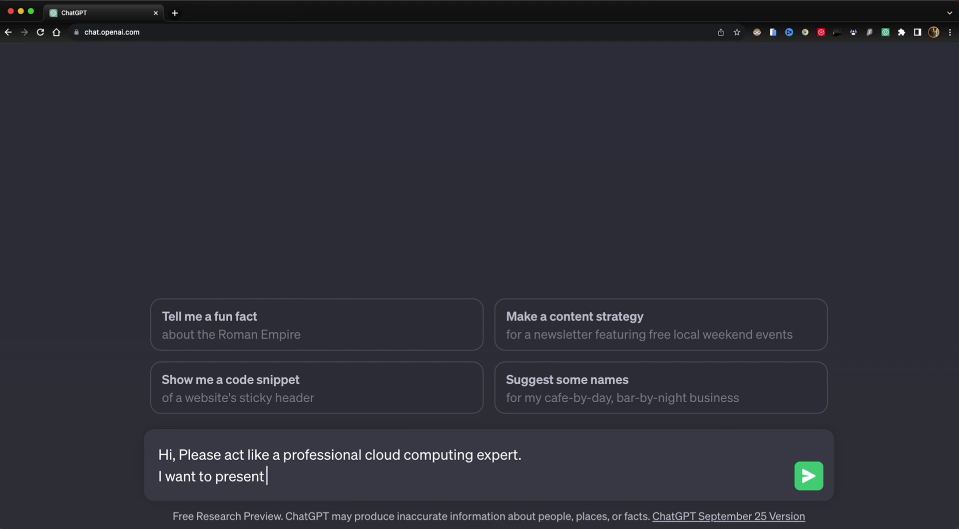
pyautogui.write('cloud cimp')
pyautogui.press('BackSpace')
pyautogui.press('BackSpace')
pyautogui.press('BackSpace')
pyautogui.write('comp')
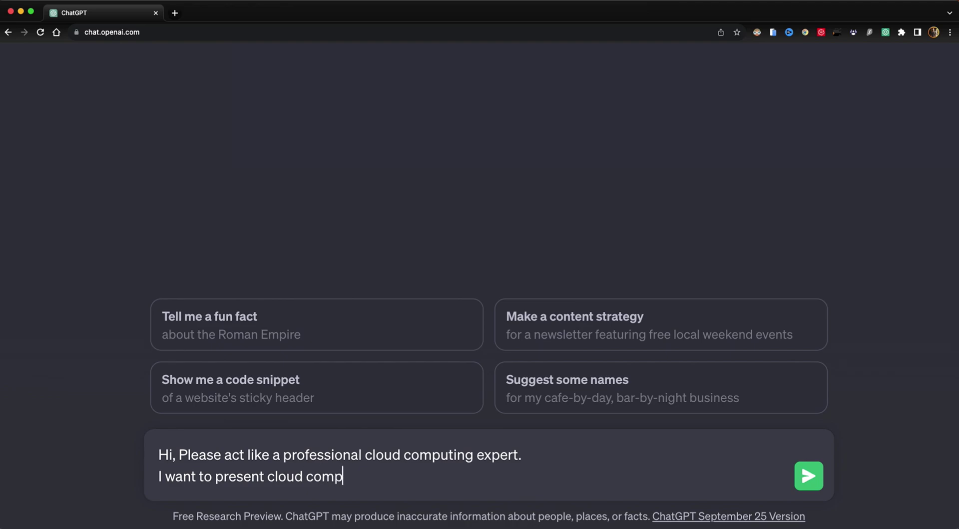
pyautogui.write('utig b')
pyautogui.press('BackSpace')
pyautogui.press('BackSpace')
pyautogui.press('BackSpace')
pyautogui.write('ng vasics')
pyautogui.press('BackSpace')
pyautogui.press('BackSpace')
pyautogui.press('BackSpace')
pyautogui.write('basics')
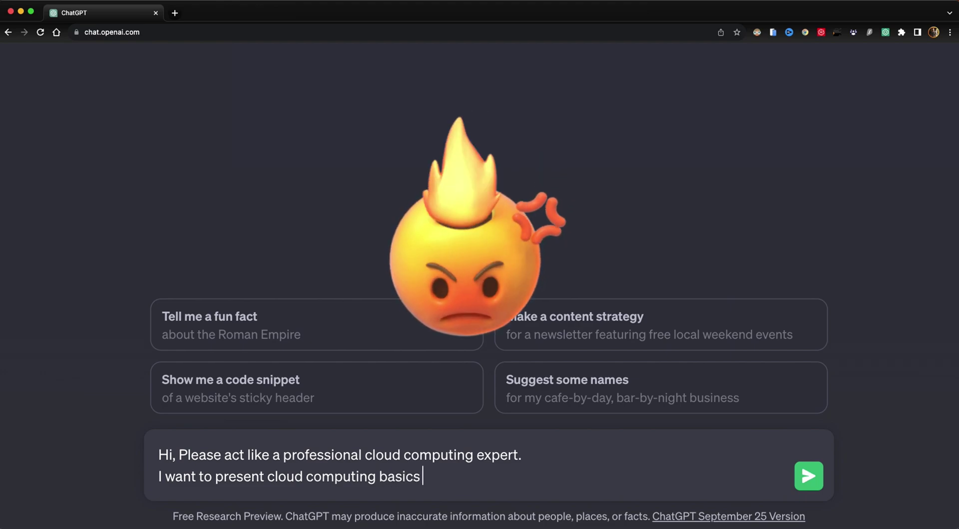
pyautogui.write(' powerpoint')
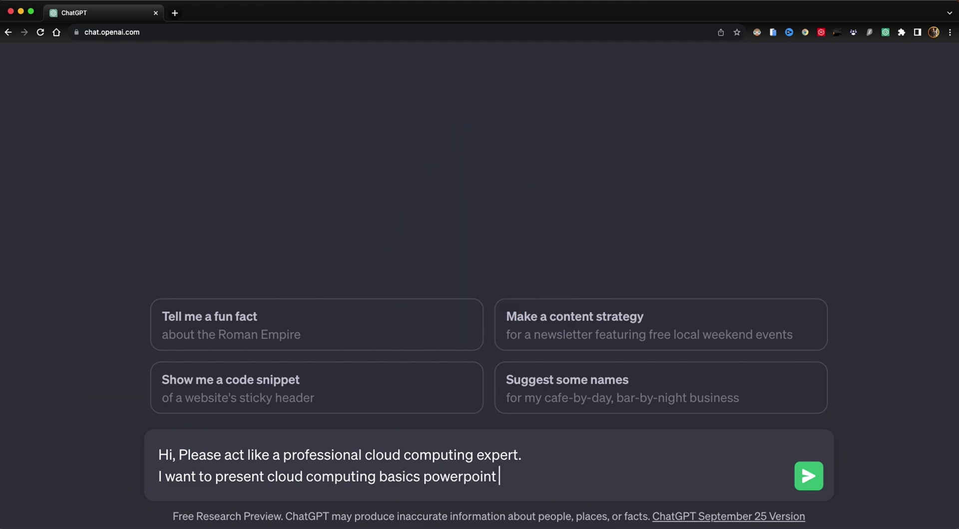
pyautogui.write(' presentation i')
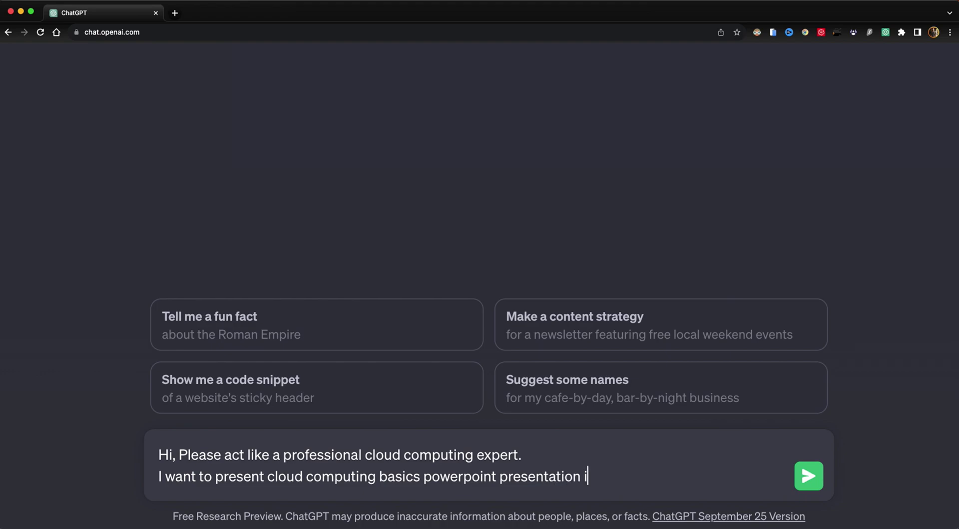
pyautogui.write('n my college')
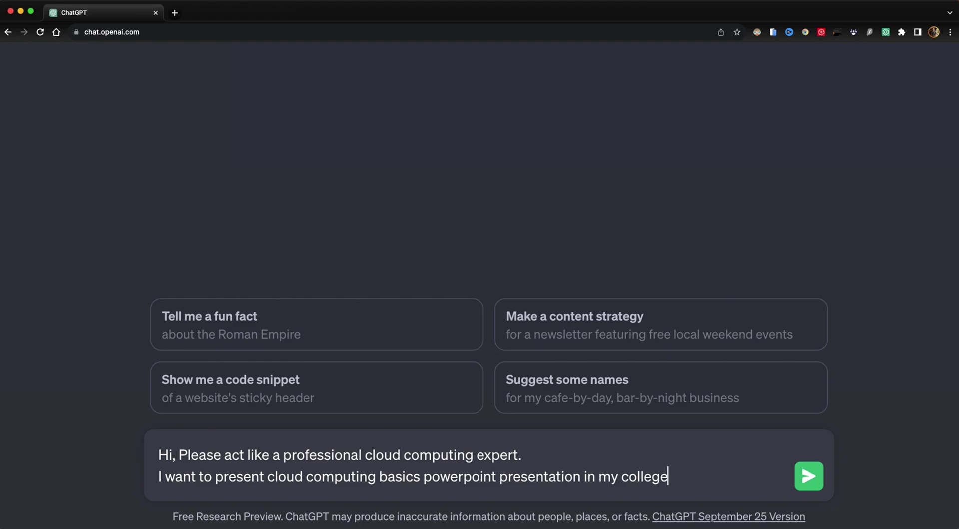
# Step: End that sentence and add "Please help me prepare atleast 8 slides with key points and a brief explaination of each" to the prompt
pyautogui.write('. Please he')
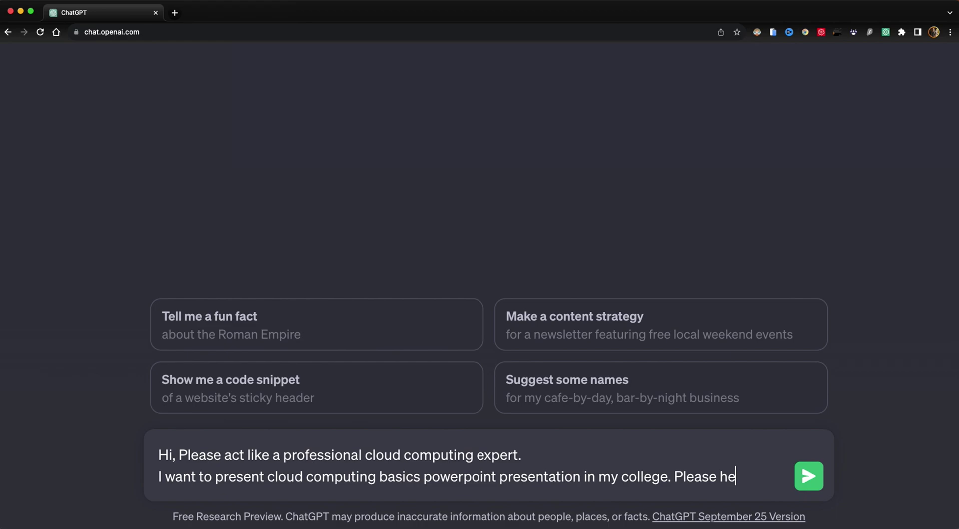
pyautogui.write('lp me prepare ')
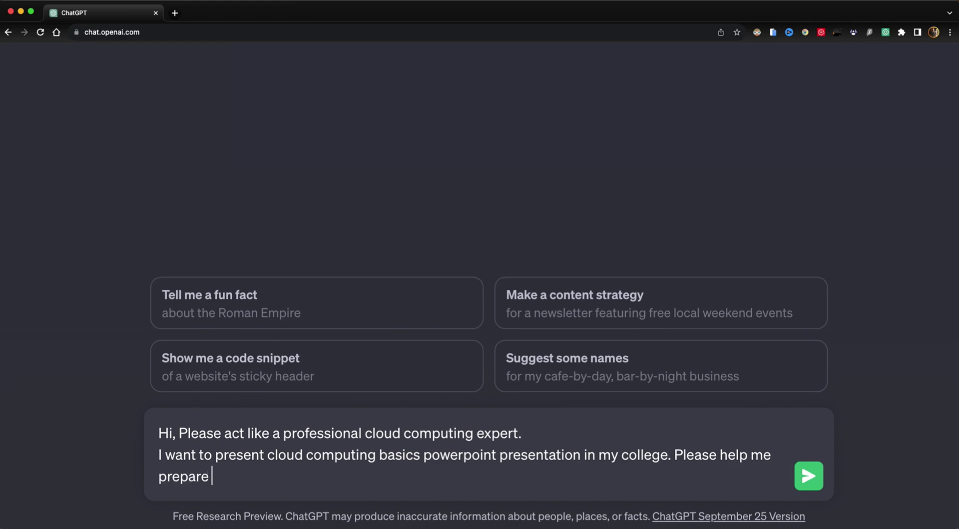
pyautogui.write('atleast 8')
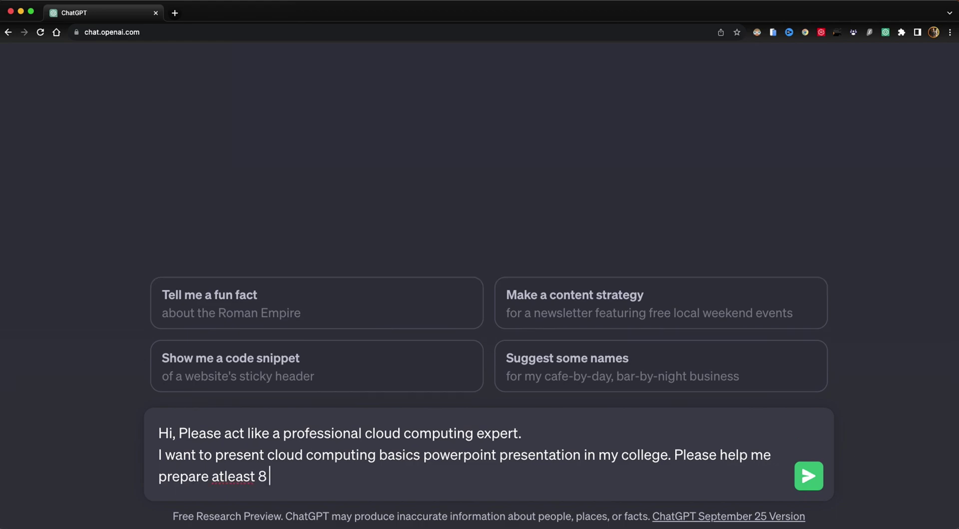
pyautogui.write(' slides with ')
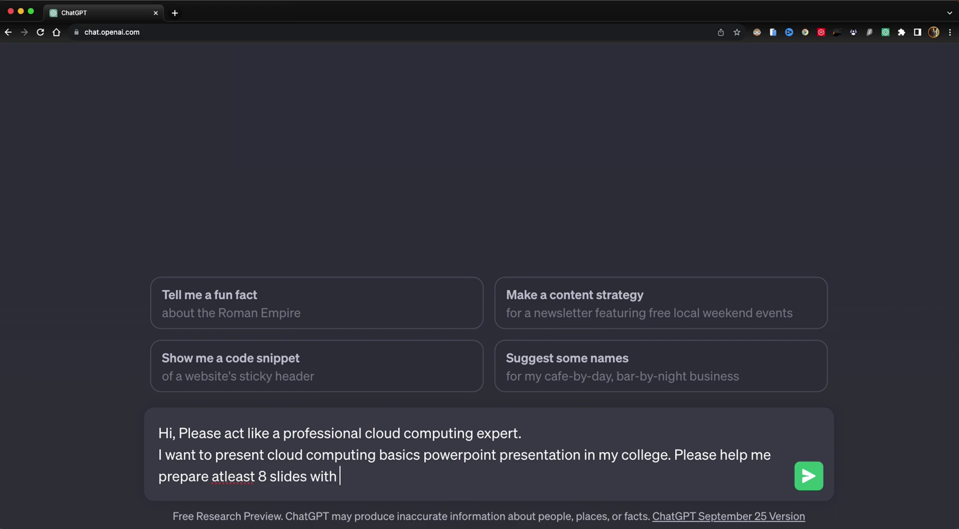
pyautogui.write('key points and a')
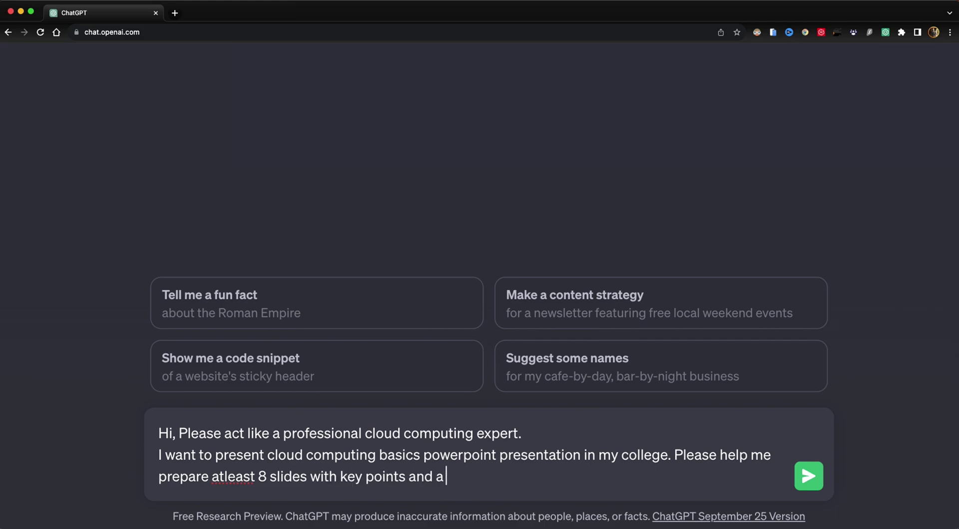
pyautogui.write(' brief explaination of each')
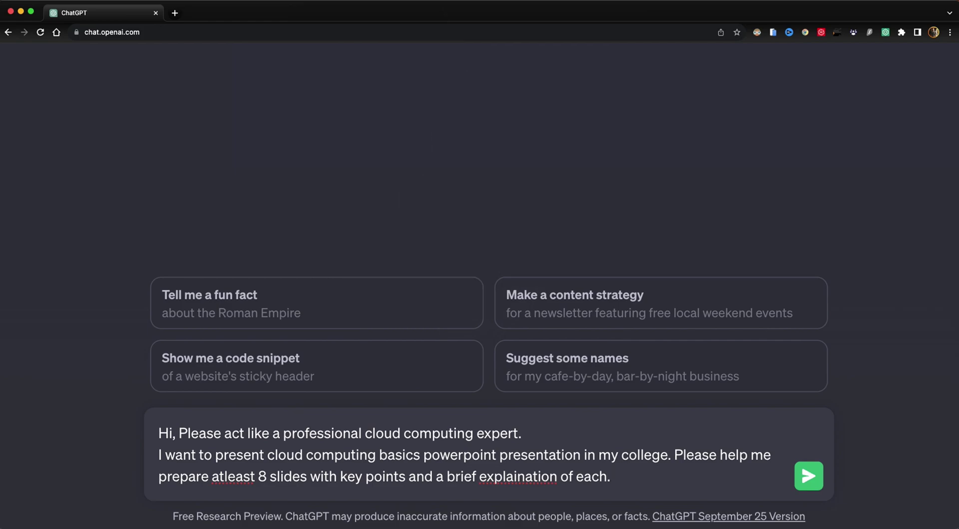
# Step: Add "Please keep it professional looking and use simple words which do not sound like ai." and send the prompt
pyautogui.write('. Please kee')
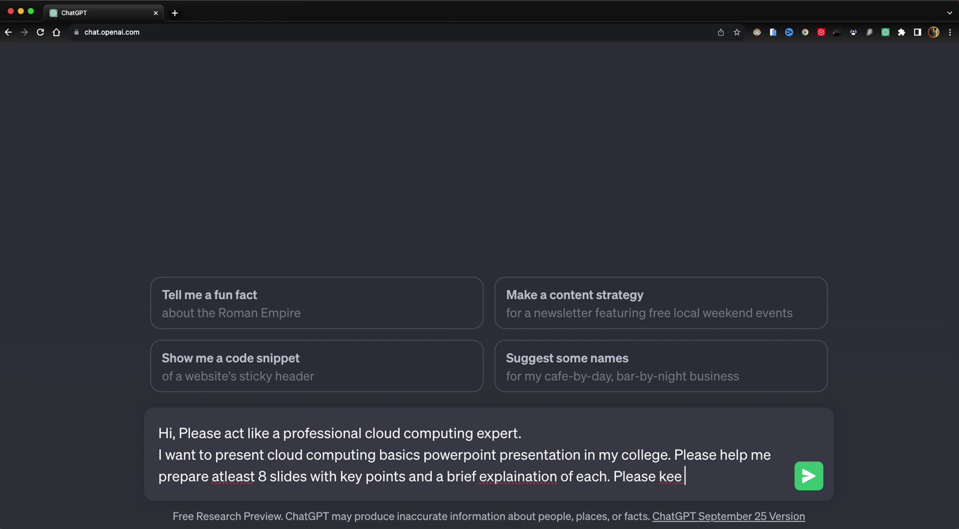
pyautogui.write('p it professional')
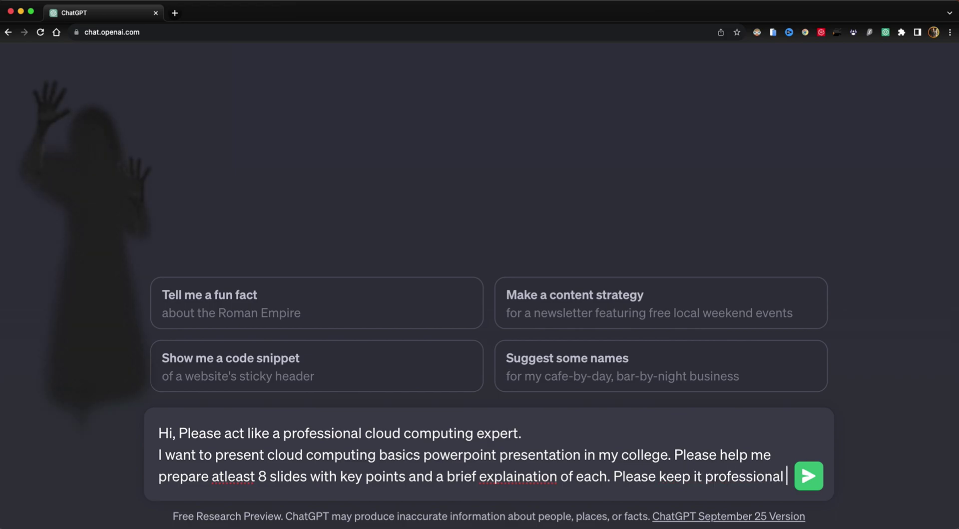
pyautogui.write(' looking and ')
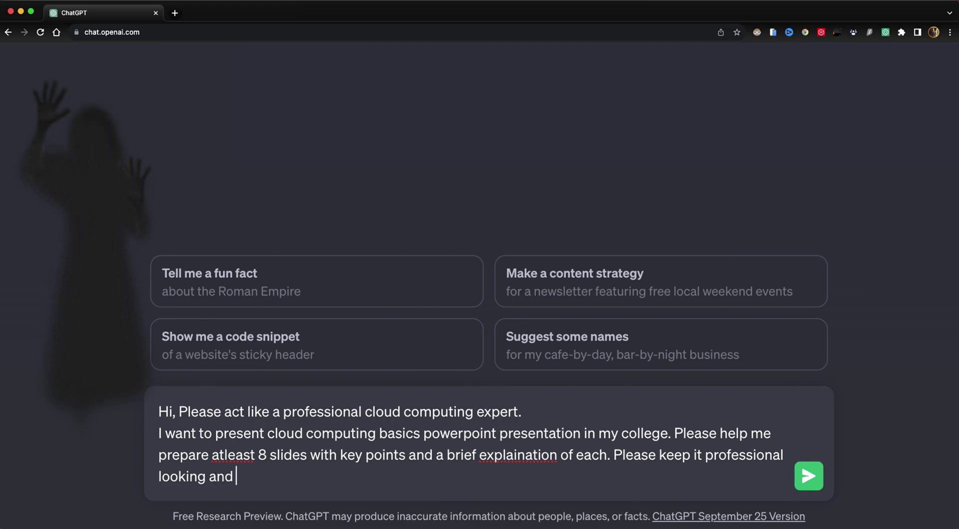
pyautogui.write('use simple words whic')
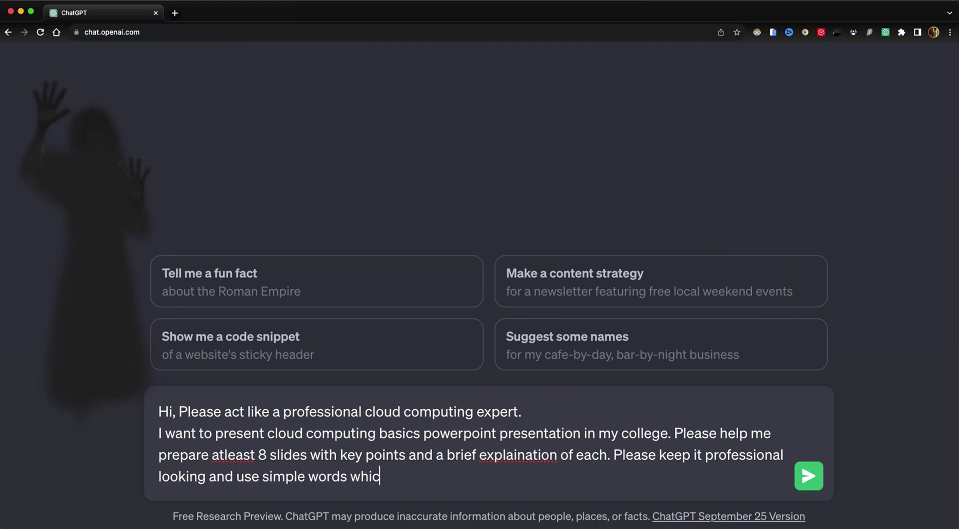
pyautogui.write('h do not sound like ')
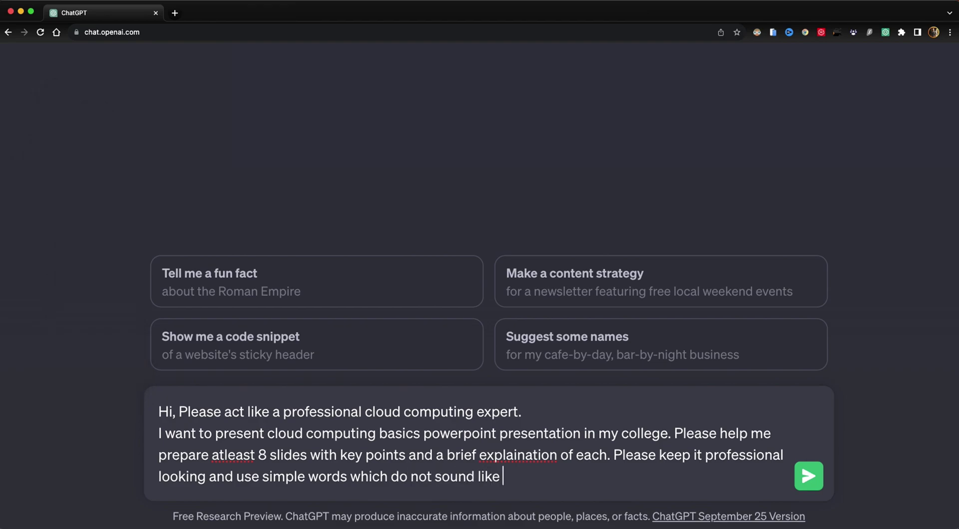
pyautogui.write('ai.')
pyautogui.press('Return')
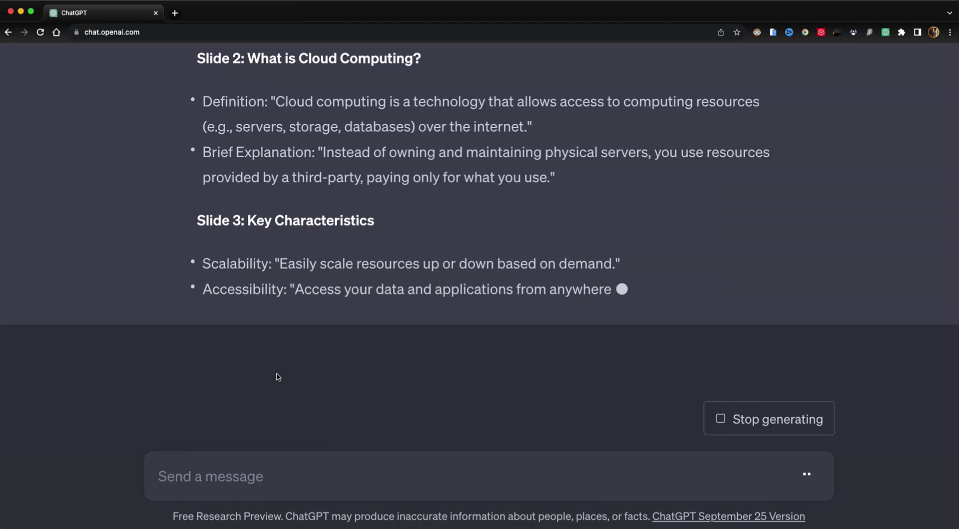
# Step: Review the generated slide outline, highlighting the Security Concerns point under Slide 7: Risks and Challenges
pyautogui.press('super+minus')
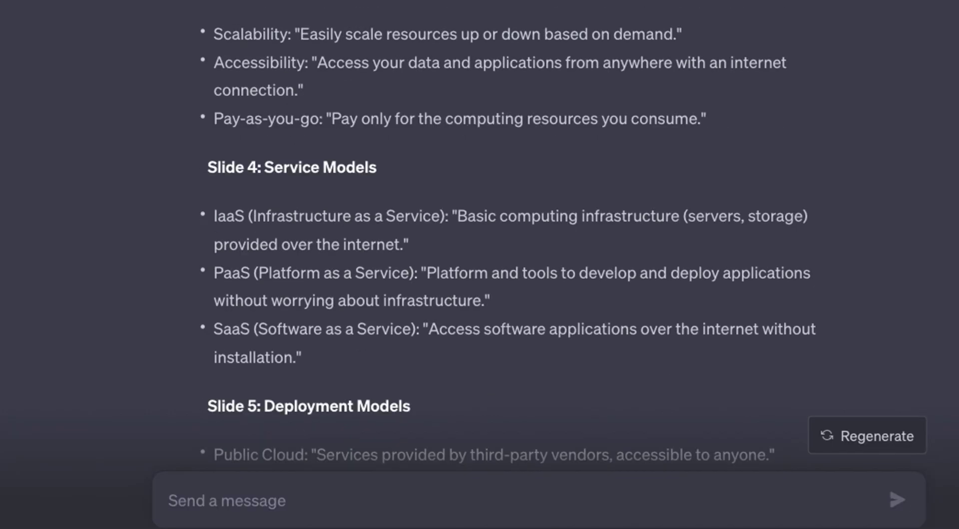
pyautogui.scroll(2, 276, 8)
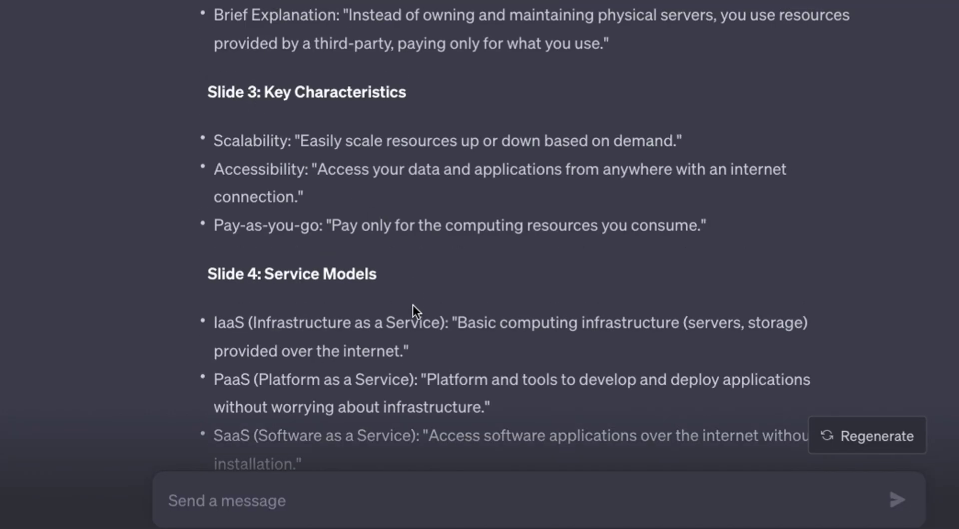
pyautogui.scroll(-12, 413, 305)
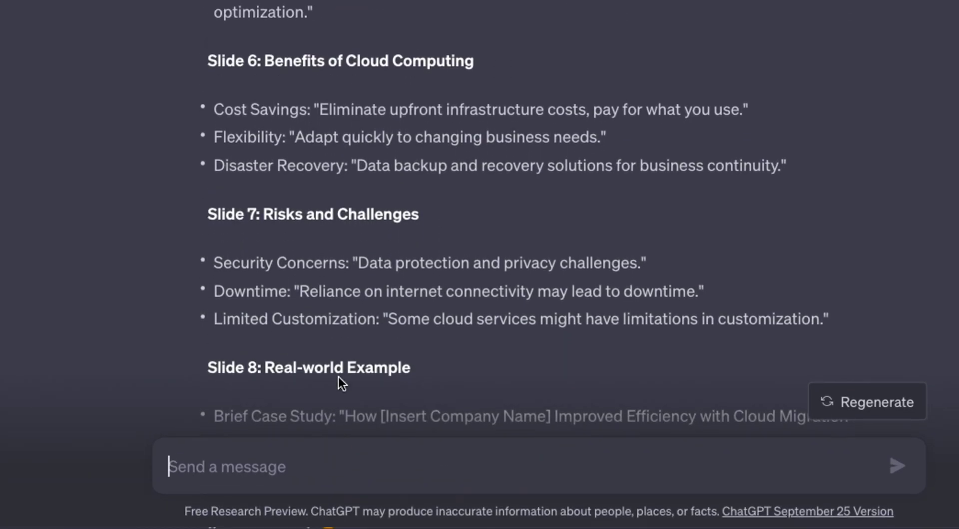
pyautogui.click(216, 262)
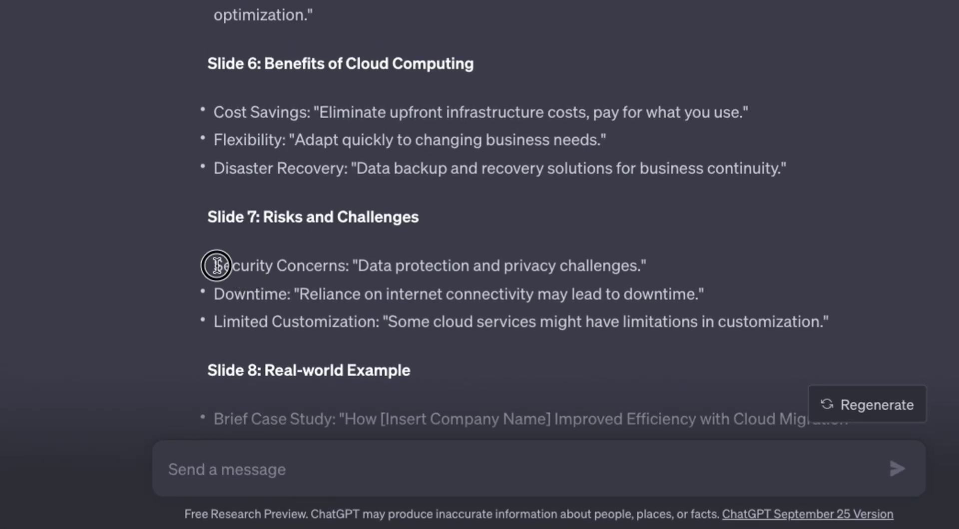
pyautogui.moveTo(216, 265); pyautogui.dragTo(641, 269)
# Step: Begin a follow-up ChatGPT message with "Generate a vb script for the same so that"
pyautogui.click(270, 471)
pyautogui.write('Generatea')
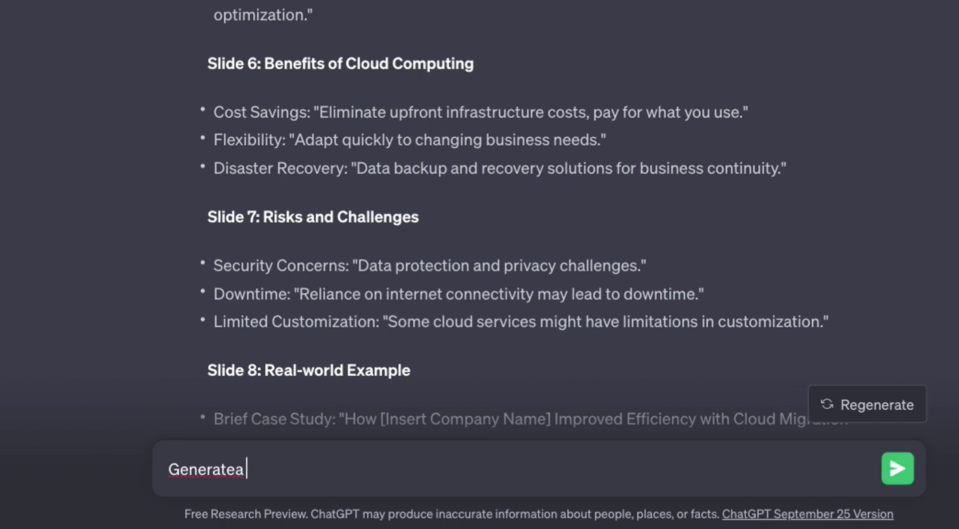
pyautogui.press('BackSpace')
pyautogui.write('a vb script for the')
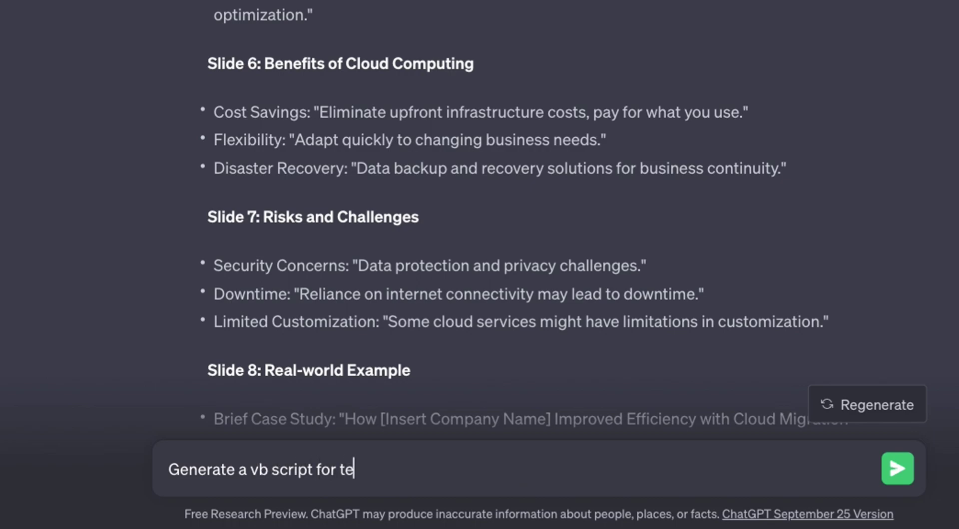
pyautogui.press('BackSpace')
pyautogui.write('he same')
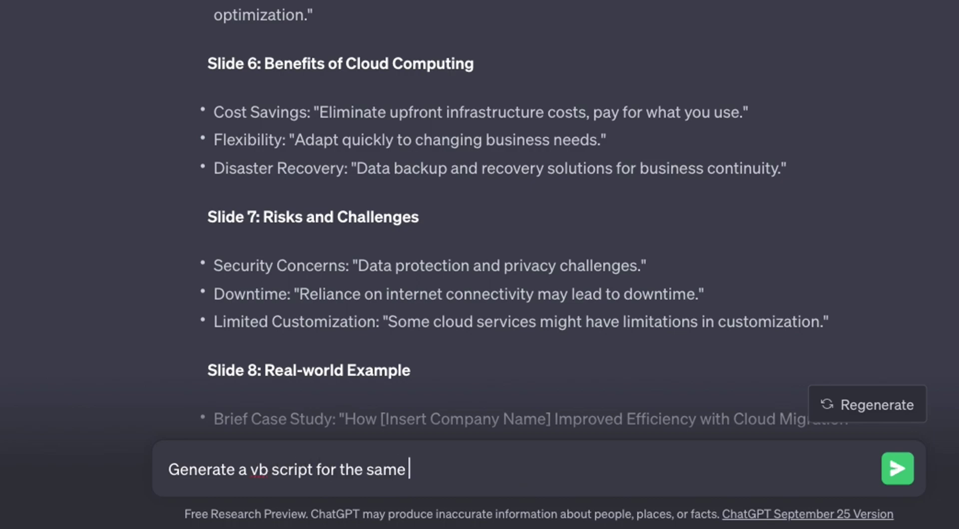
pyautogui.write(' fo')
pyautogui.press('BackSpace')
pyautogui.press('BackSpace')
pyautogui.write('so that ')
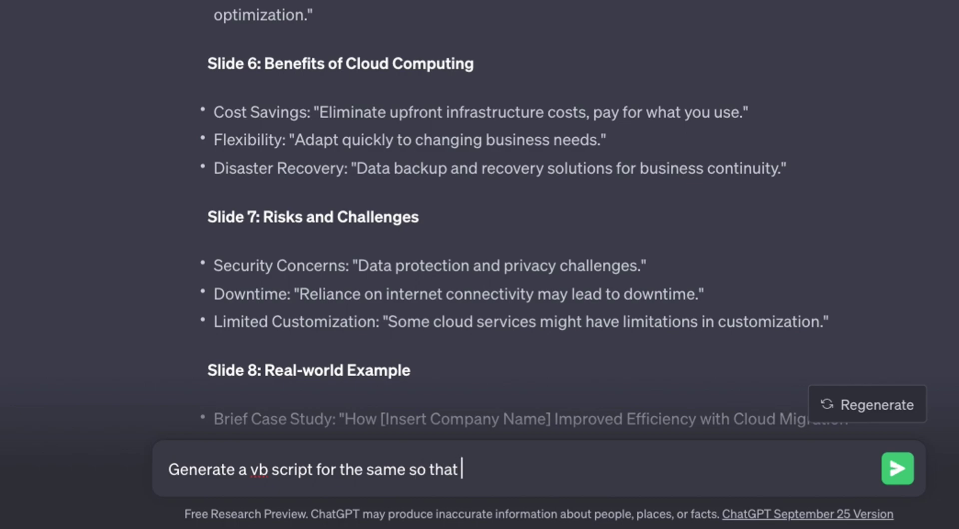
# Step: Complete the message with "i can copy it in the powerpoint ppt to automate it" and send it
pyautogui.write('i can copy i')
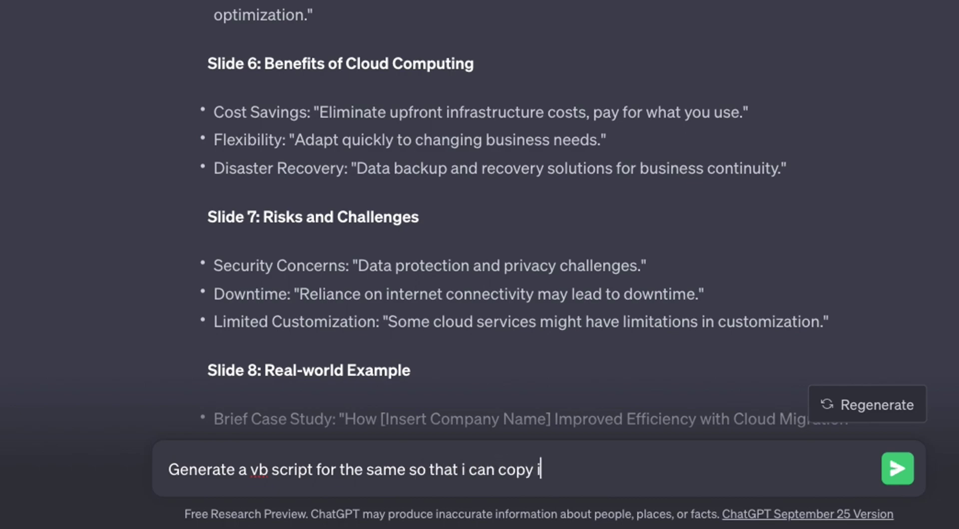
pyautogui.write('t in the poiwer')
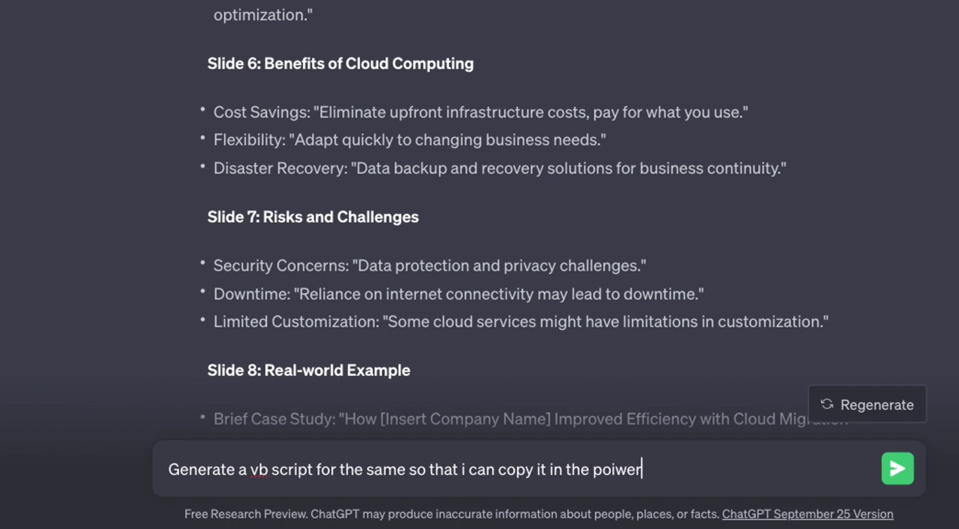
pyautogui.press('BackSpace')
pyautogui.press('BackSpace')
pyautogui.press('BackSpace')
pyautogui.press('BackSpace')
pyautogui.write('werpoint ')
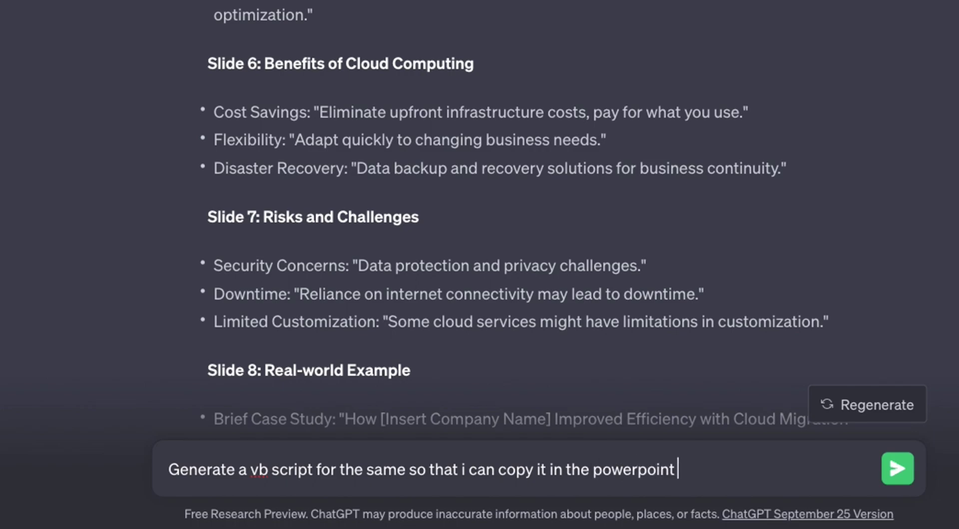
pyautogui.write('ppt to autmate it')
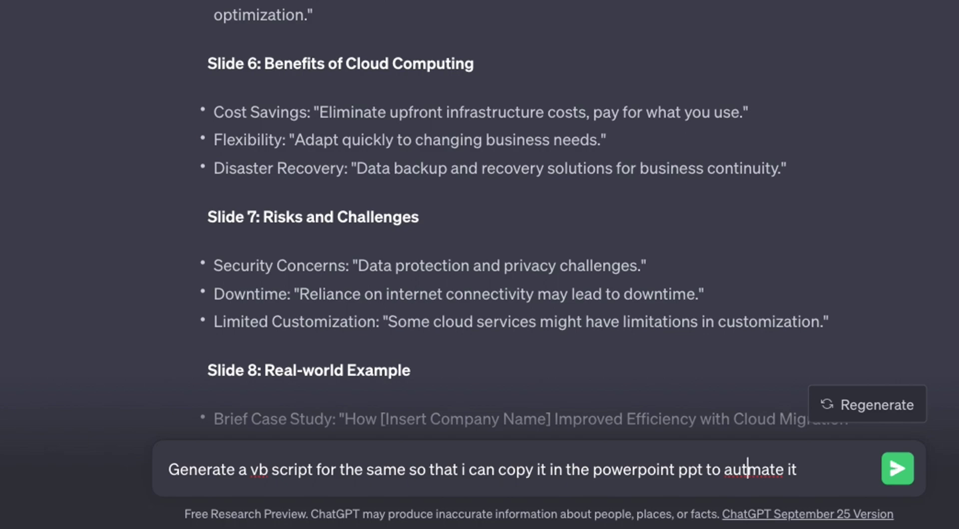
pyautogui.write('o')
pyautogui.press('Return')
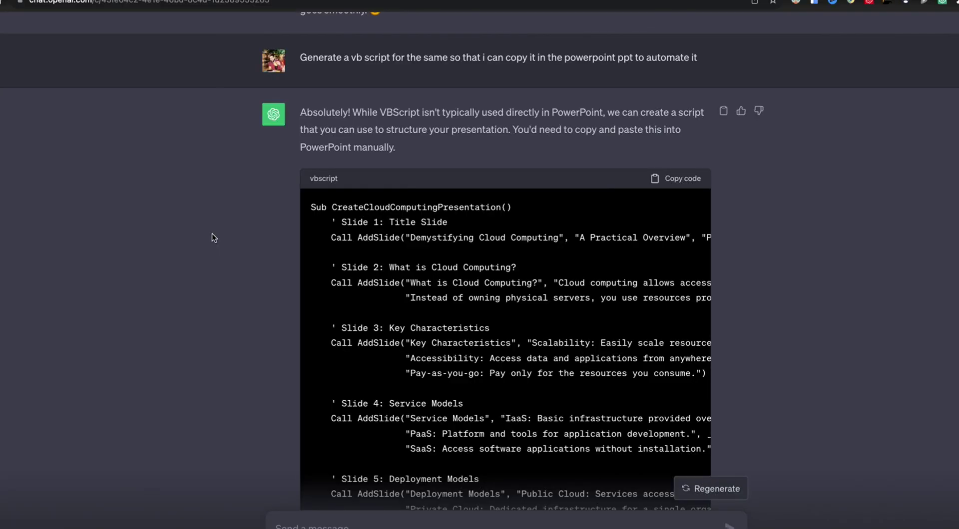
# Step: Switch to Microsoft PowerPoint, create a blank presentation and expand its window to full screen
pyautogui.press('super+space')
pyautogui.write('powe')
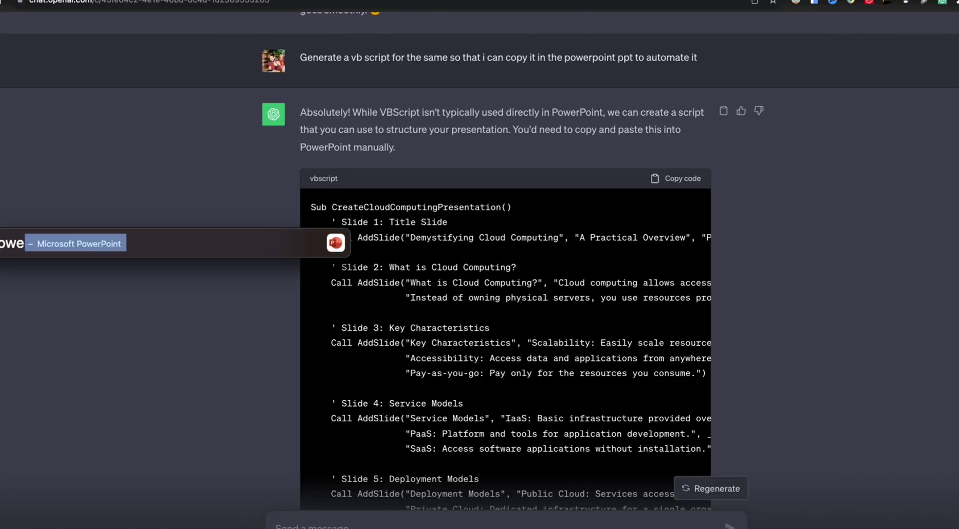
pyautogui.press('Return')
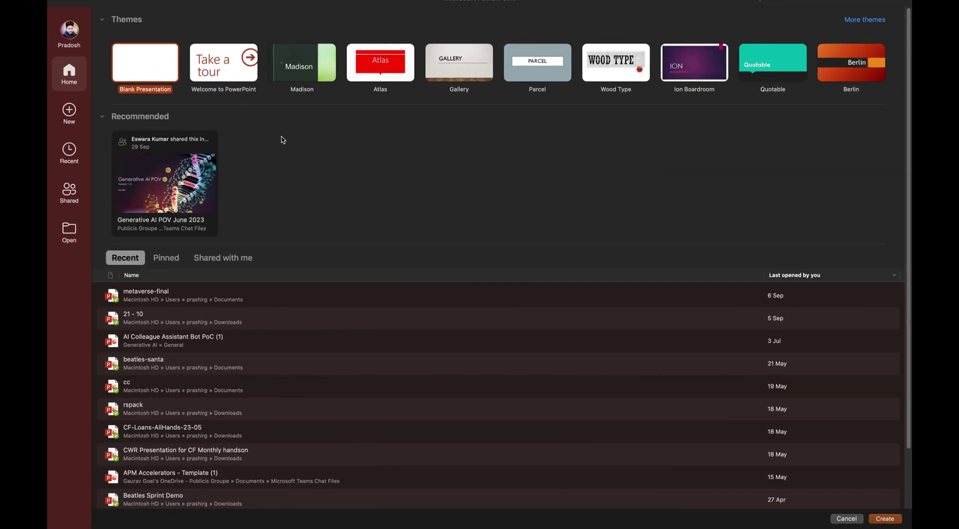
pyautogui.doubleClick(161, 70)
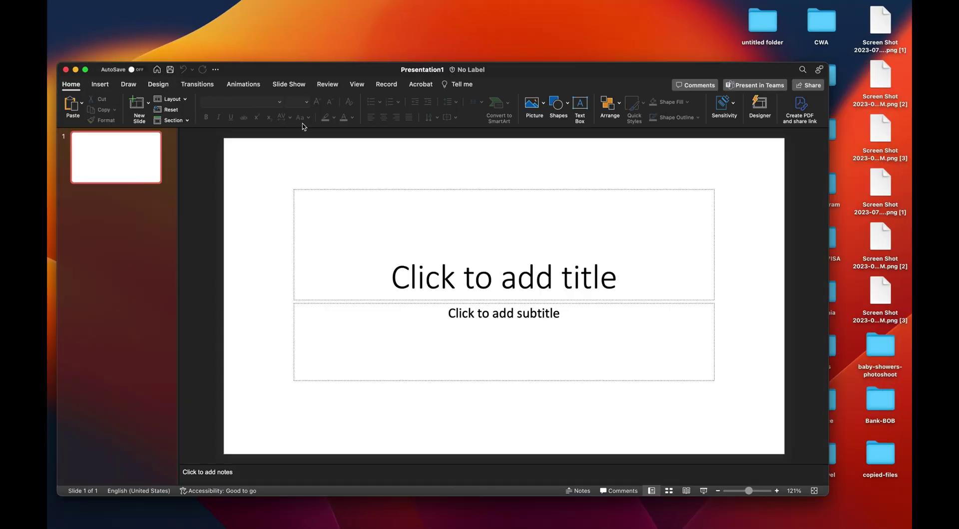
pyautogui.click(86, 70)
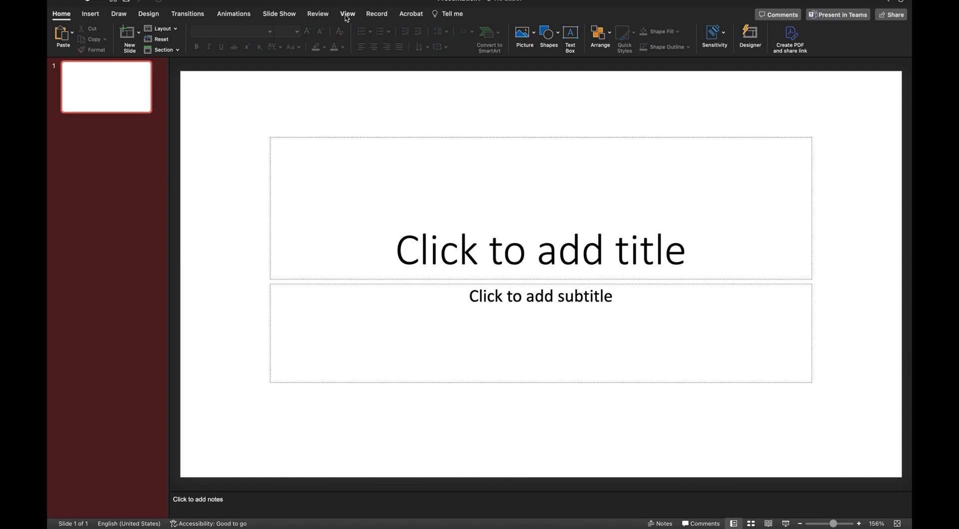
# Step: Open the Visual Basic Editor for the blank presentation
pyautogui.click(282, 59)
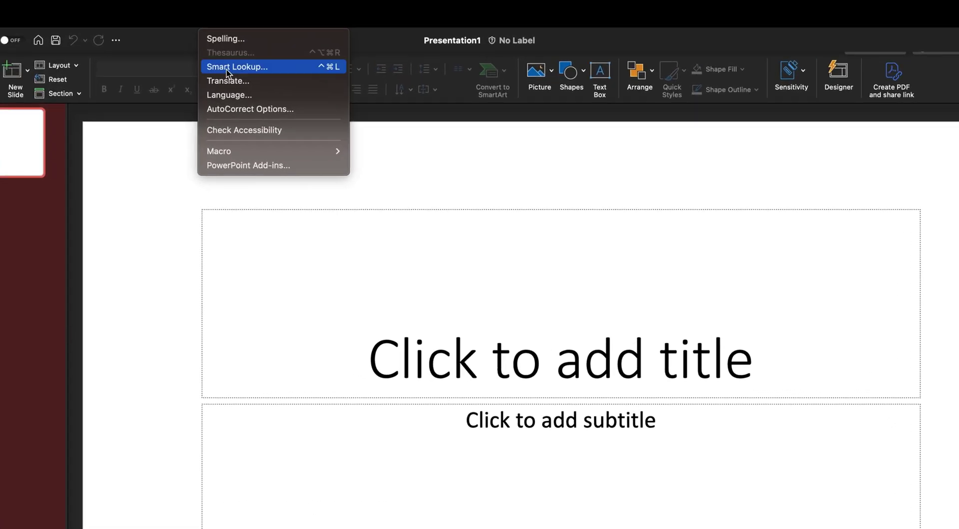
pyautogui.moveTo(277, 139)
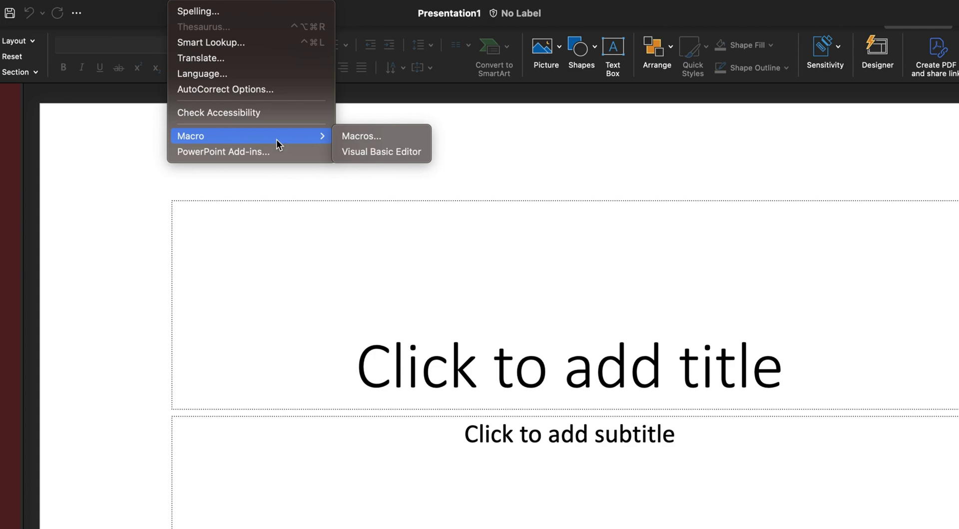
pyautogui.click(360, 151)
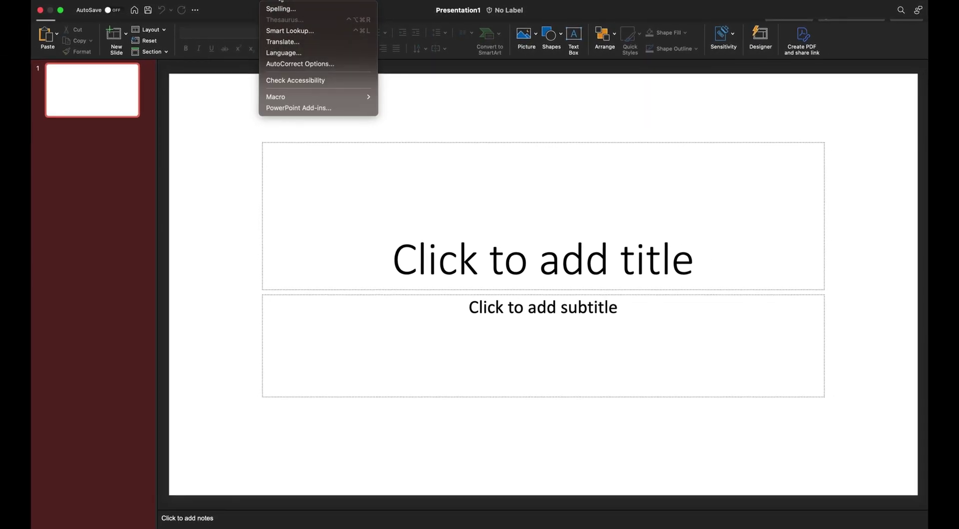
pyautogui.moveTo(344, 96)
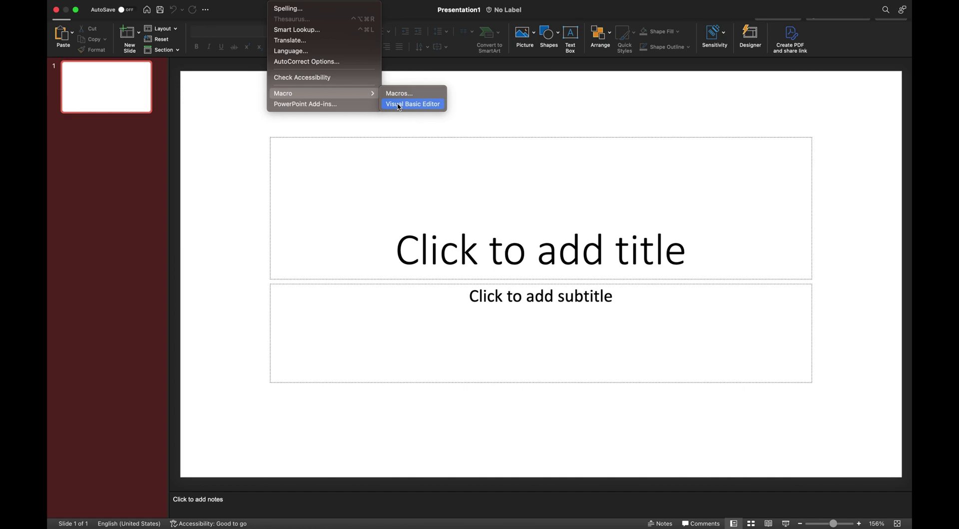
pyautogui.click(399, 106)
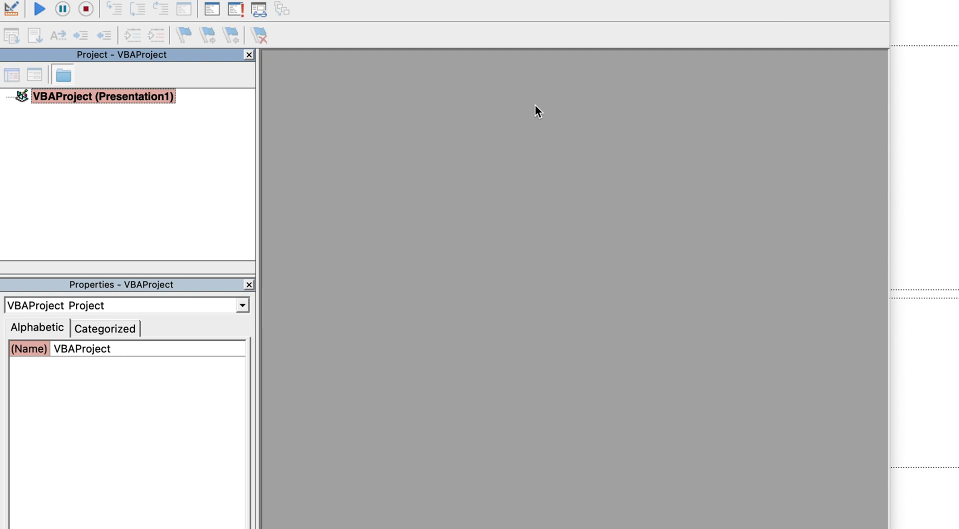
# Step: Insert a new module into the presentation's VBA project and paste the copied cloud computing script into it
pyautogui.rightClick(69, 96)
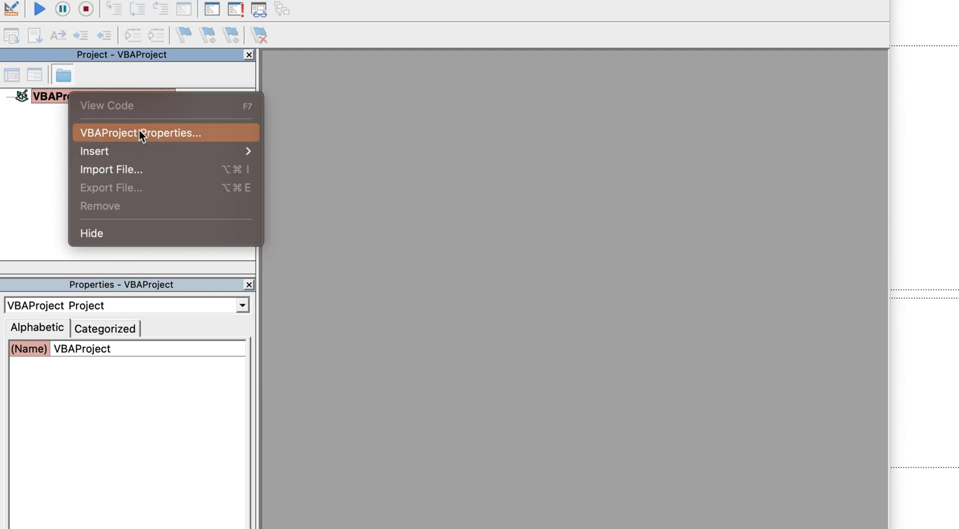
pyautogui.moveTo(172, 153)
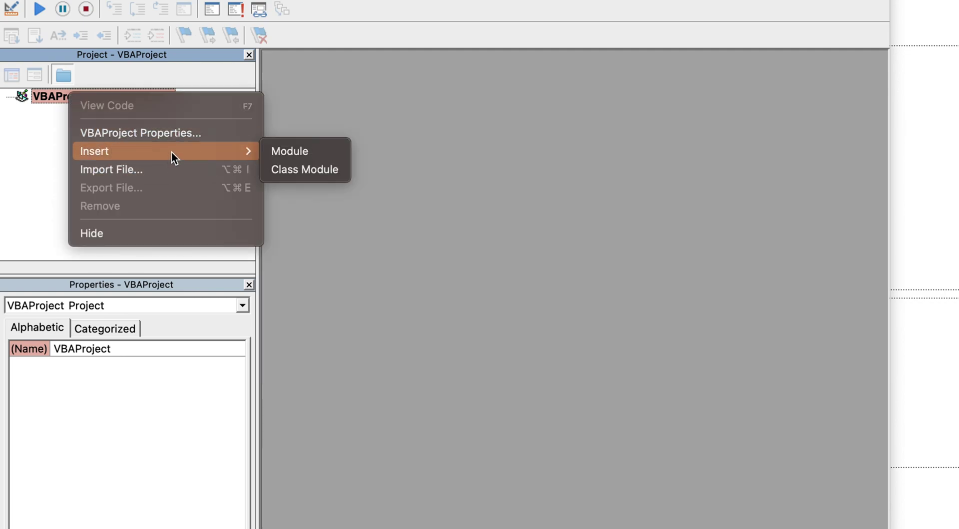
pyautogui.click(289, 152)
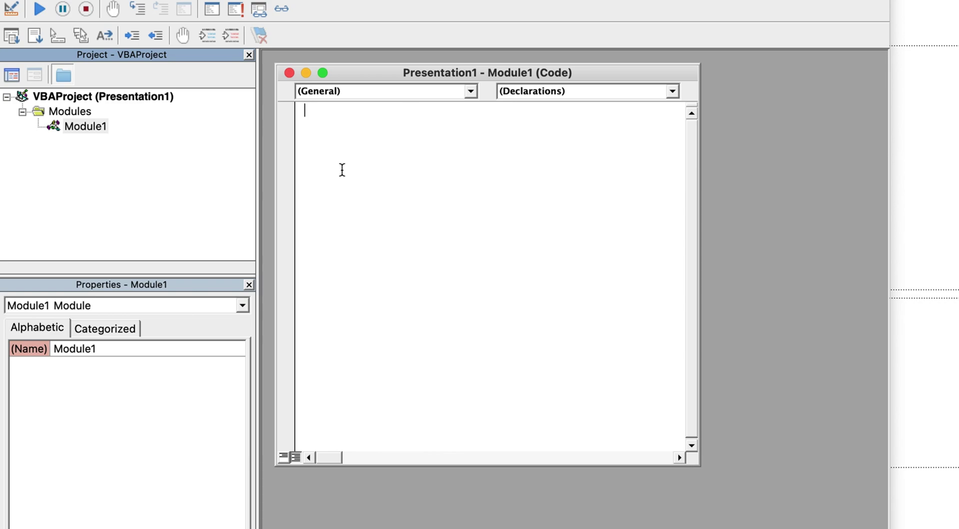
pyautogui.press('super+v')
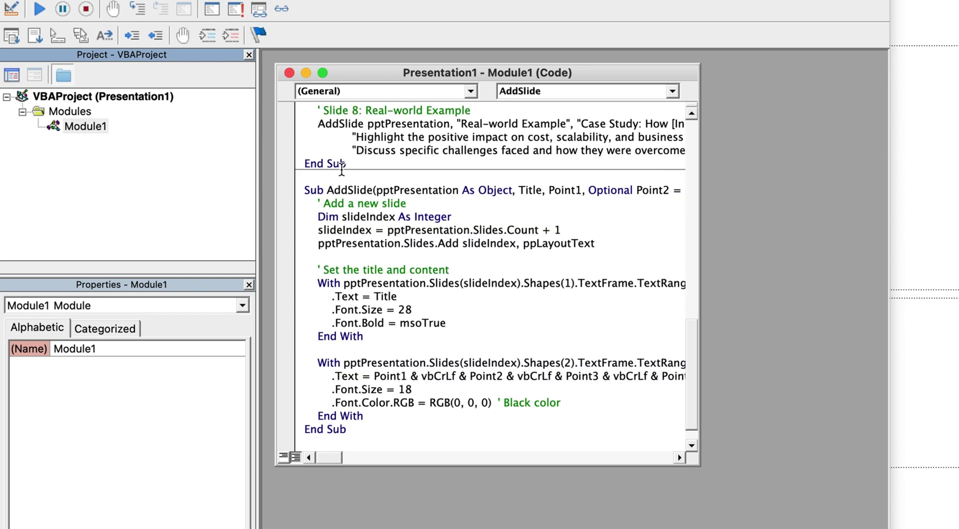
pyautogui.scroll(20, 474, 389)
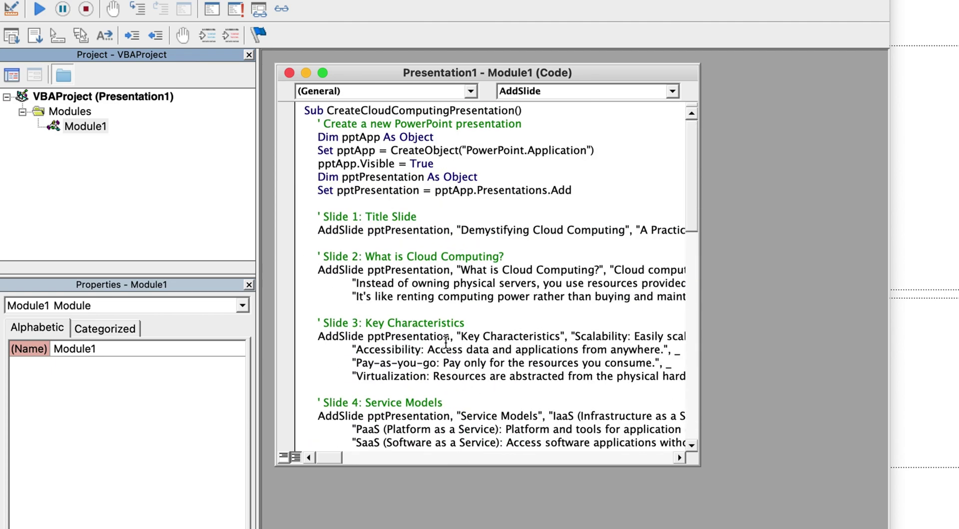
pyautogui.scroll(-20, 350, 200)
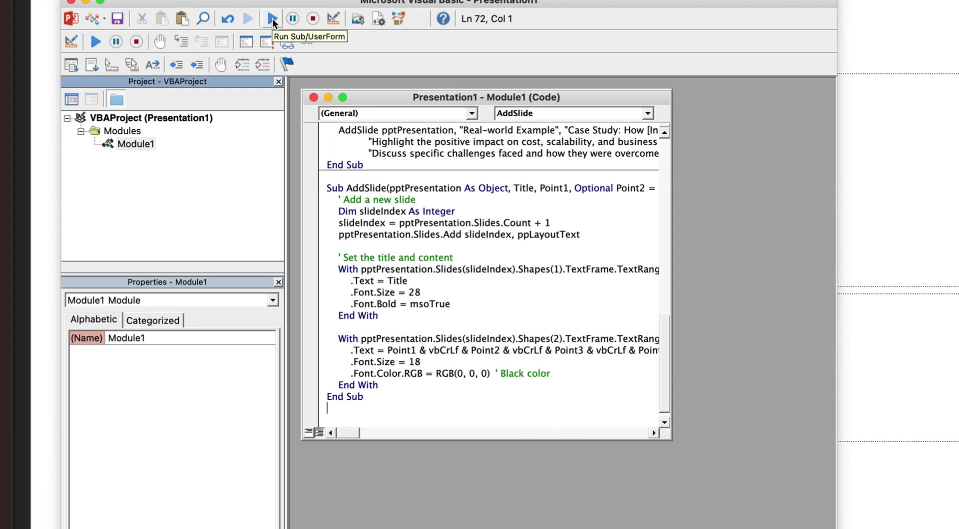
# Step: Run the CreateCloudComputingPresentation macro
pyautogui.click(271, 19)
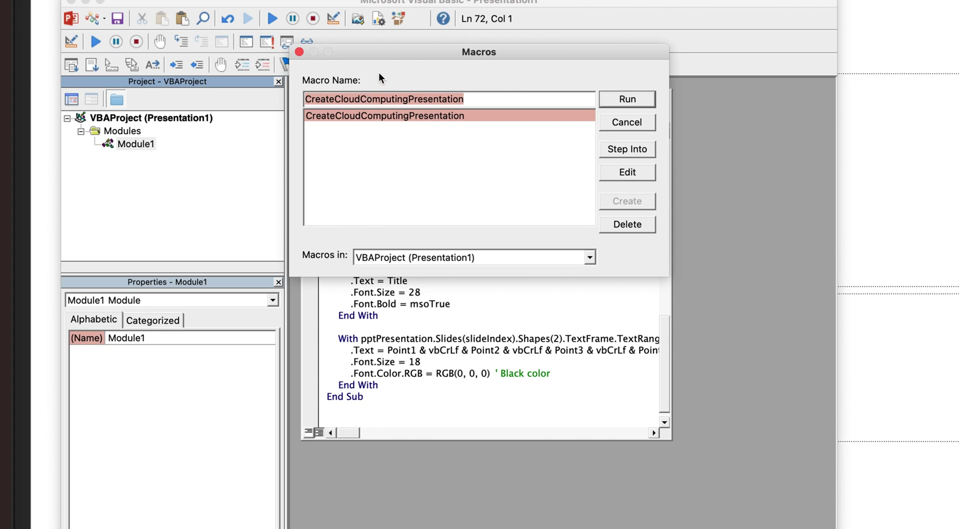
pyautogui.click(418, 148)
pyautogui.click(628, 100)
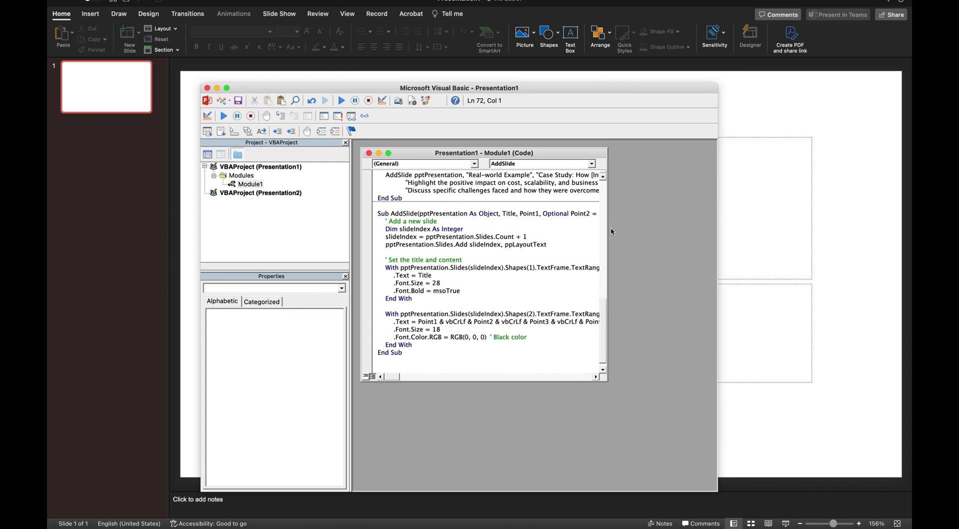
# Step: Switch to the presentation generated by the macro and look through its slides, ending on the title slide
pyautogui.hotkey('ctrl', 'Up')
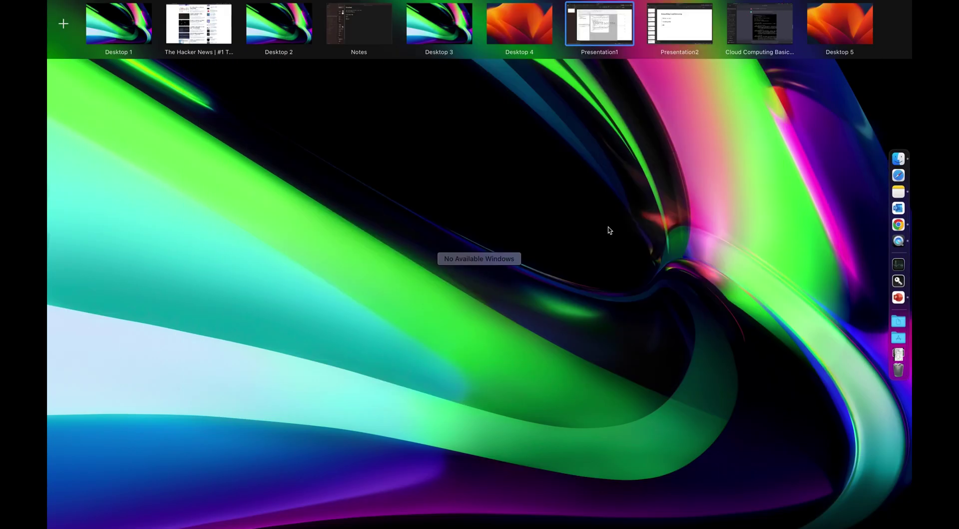
pyautogui.click(608, 229)
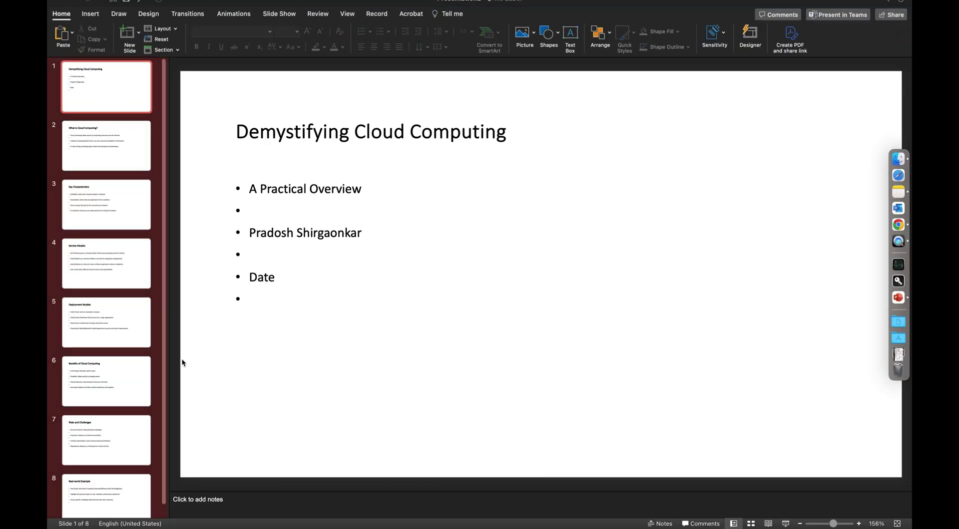
pyautogui.click(106, 135)
pyautogui.click(103, 221)
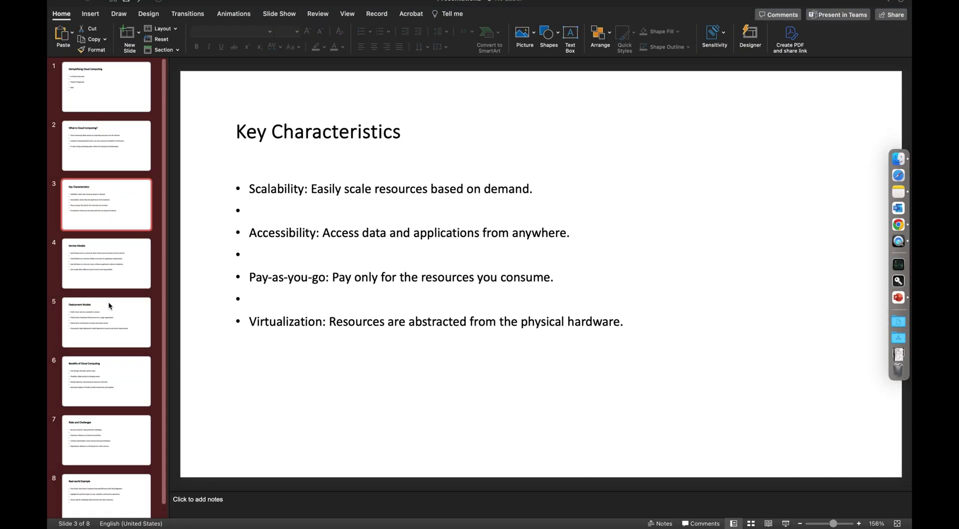
pyautogui.scroll(-1, 108, 295)
pyautogui.click(112, 468)
pyautogui.click(106, 430)
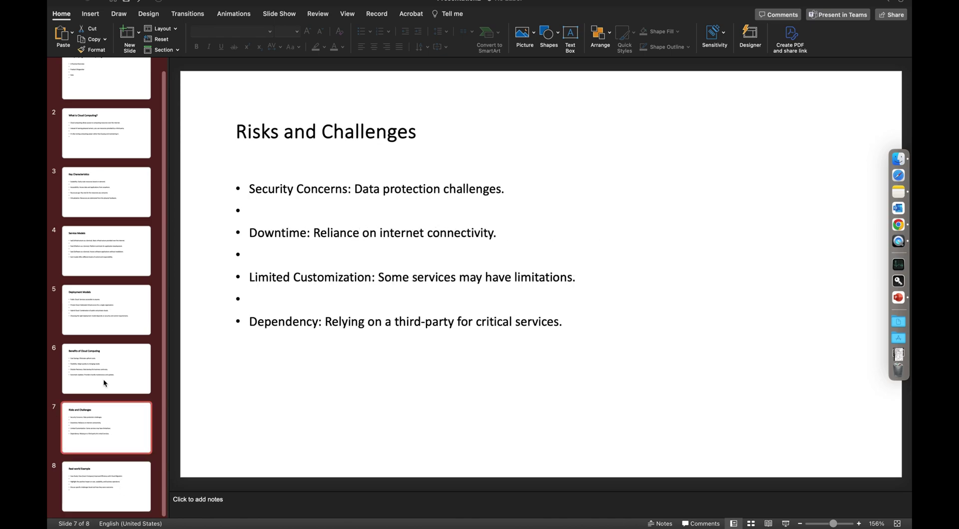
pyautogui.click(103, 372)
pyautogui.click(103, 309)
pyautogui.scroll(1, 105, 290)
pyautogui.click(107, 250)
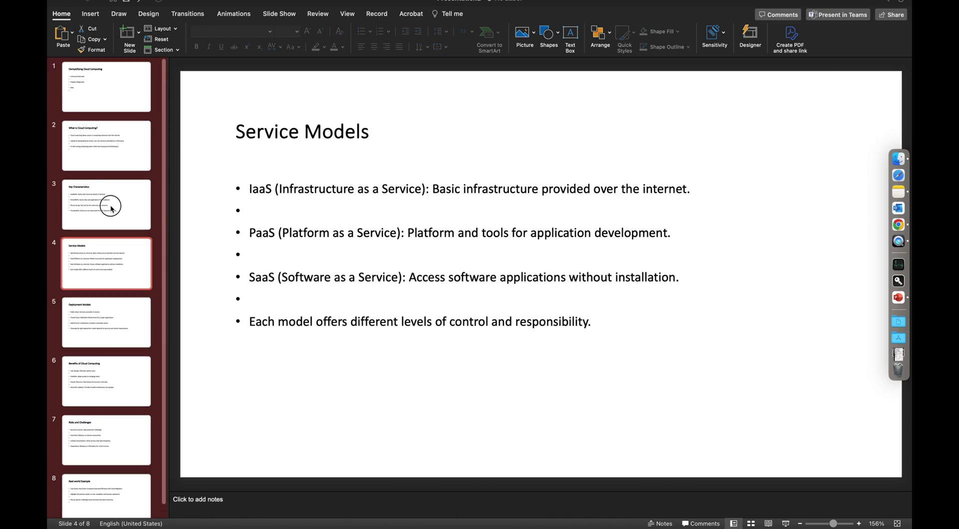
pyautogui.click(110, 205)
pyautogui.click(114, 146)
pyautogui.click(107, 88)
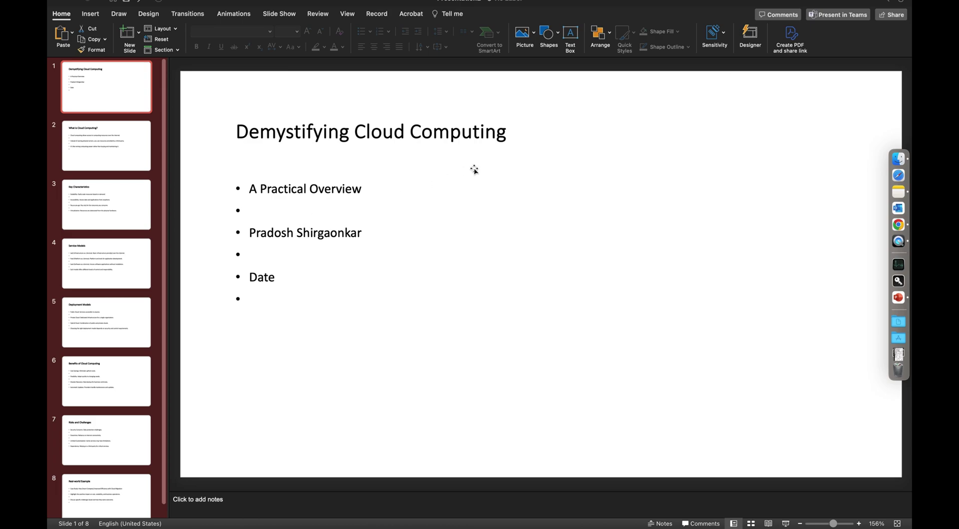
# Step: Switch to the ChatGPT conversation and send the prompt "Explain me slide number 4 more and give more slide content"
pyautogui.hotkey('ctrl', 'Up')
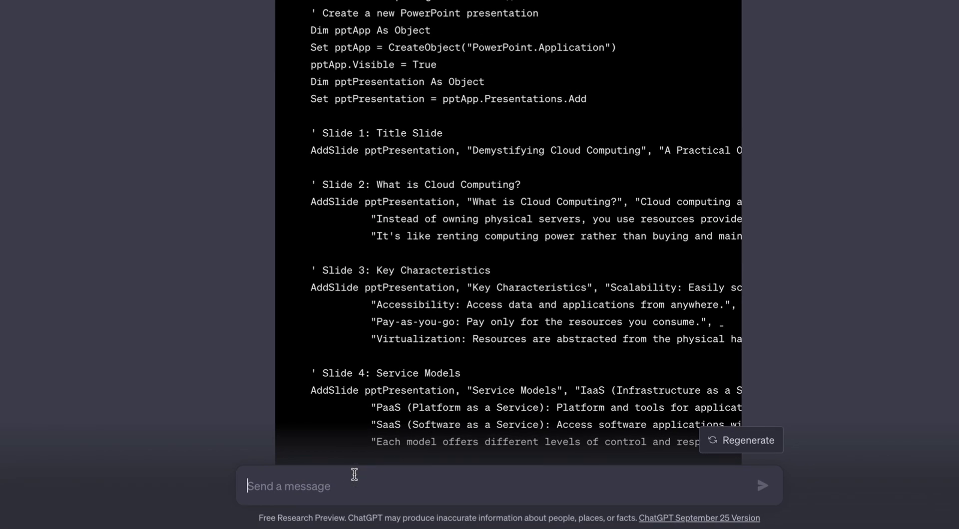
pyautogui.write('Explain me slide')
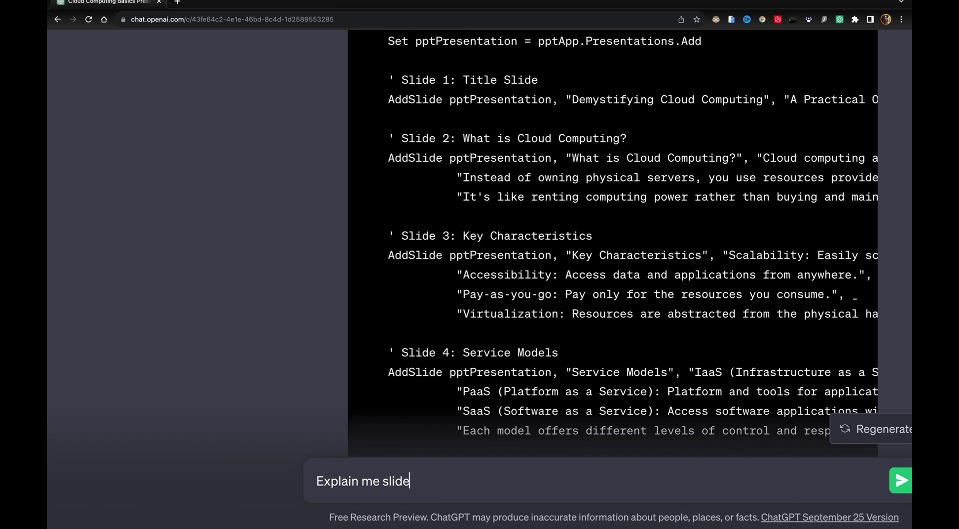
pyautogui.write('number 4 more and ')
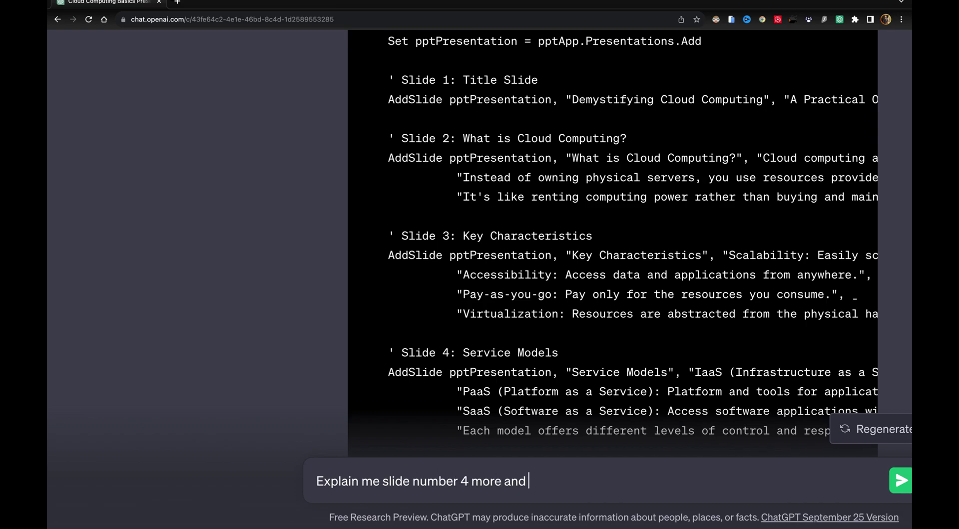
pyautogui.write('give more slide conte')
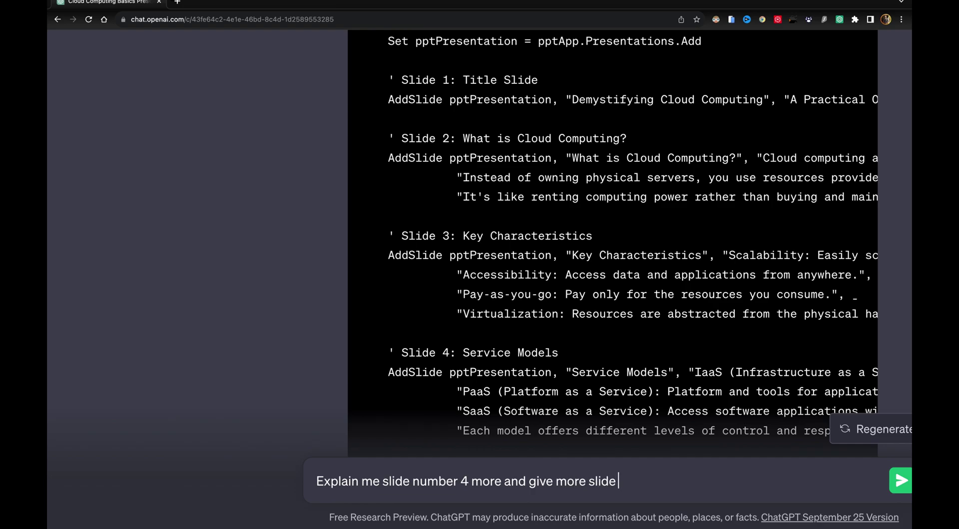
pyautogui.write('nte')
pyautogui.press('Return')
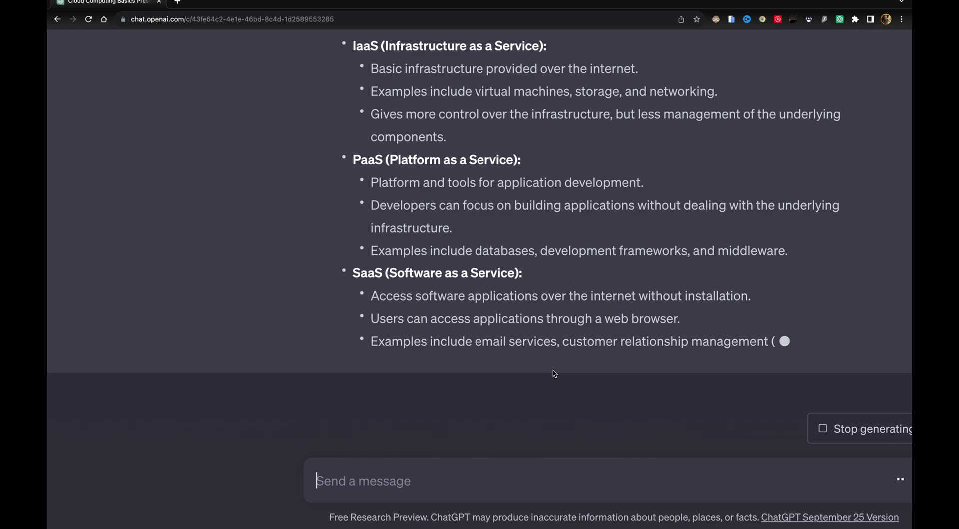
# Step: Copy the three detail bullets under IaaS (Infrastructure as a Service) from the Slide 4 reply
pyautogui.scroll(12, 552, 375)
pyautogui.moveTo(393, 298); pyautogui.dragTo(492, 302)
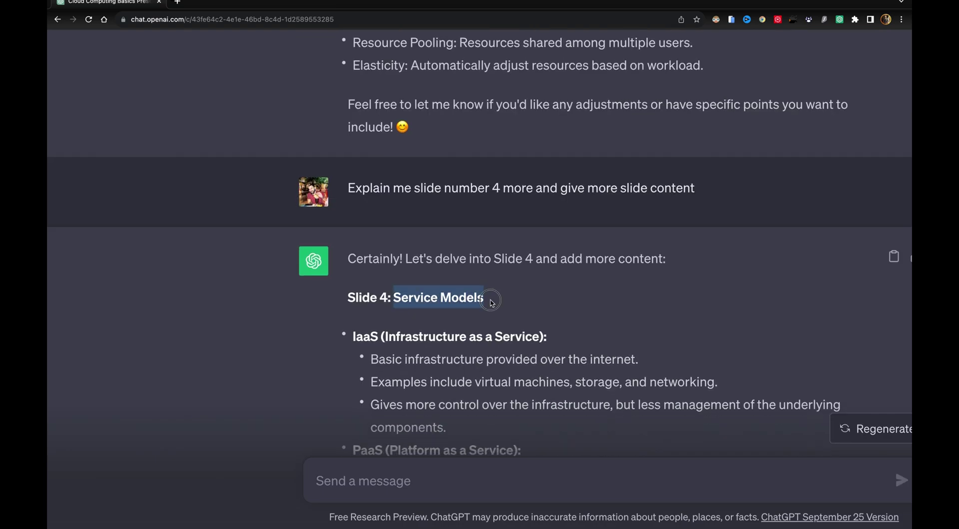
pyautogui.scroll(-2, 453, 256)
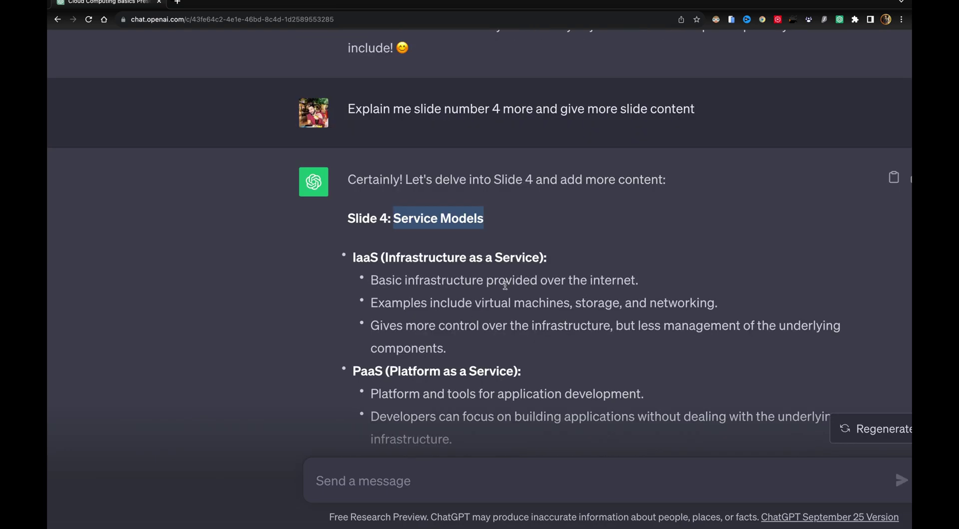
pyautogui.scroll(-1, 505, 286)
pyautogui.moveTo(372, 250); pyautogui.dragTo(461, 318)
pyautogui.press('cmd+c')
# Step: Switch to the generated PowerPoint presentation, try pasting the copied details below the IaaS bullet on the Service Models slide, and undo the paste
pyautogui.hotkey('ctrl', 'Up')
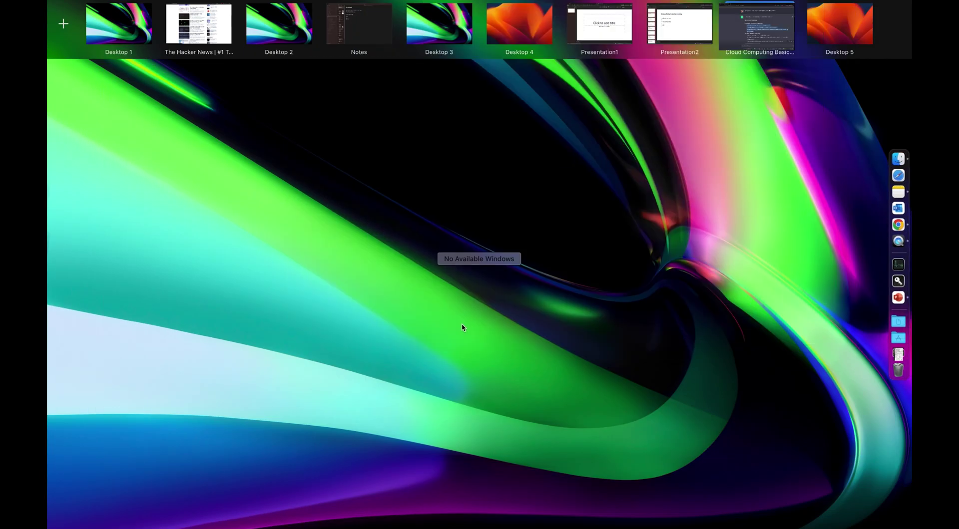
pyautogui.click(462, 328)
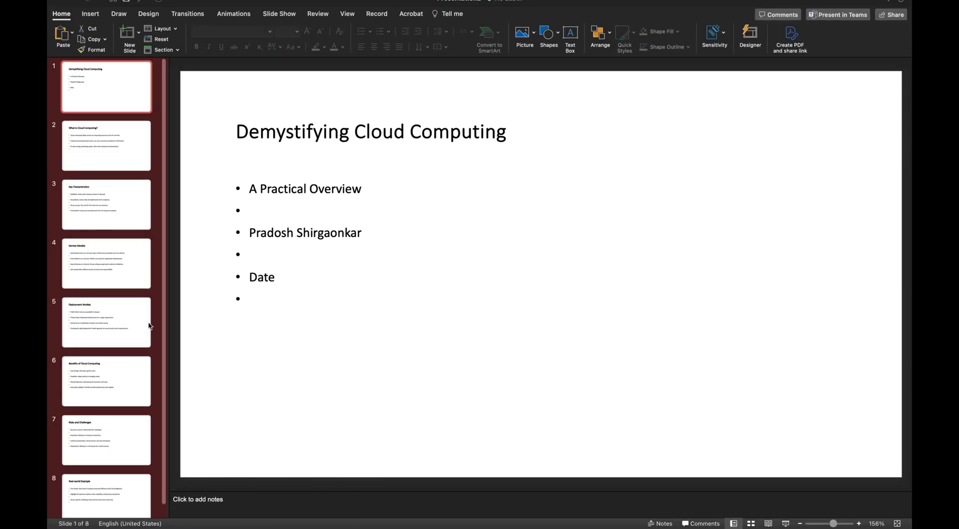
pyautogui.click(111, 261)
pyautogui.click(451, 207)
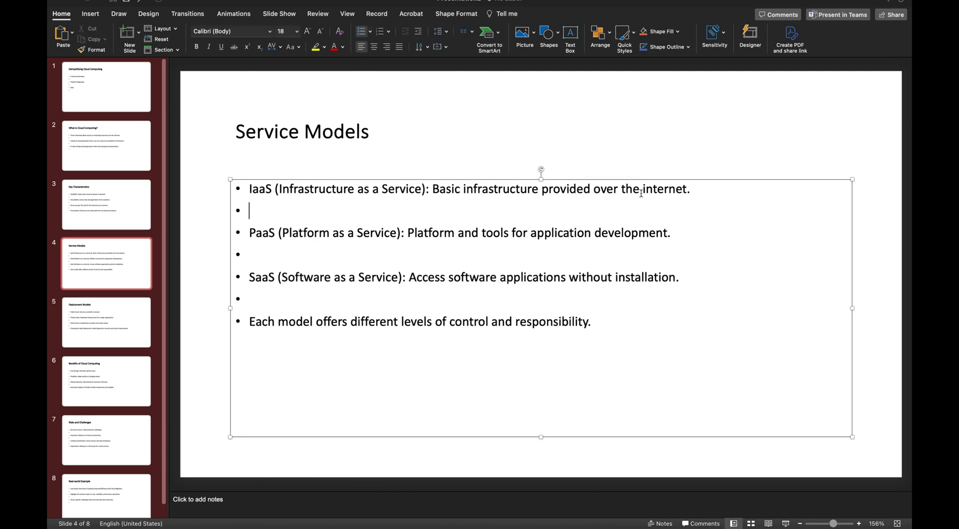
pyautogui.press('Return')
pyautogui.press('cmd+v')
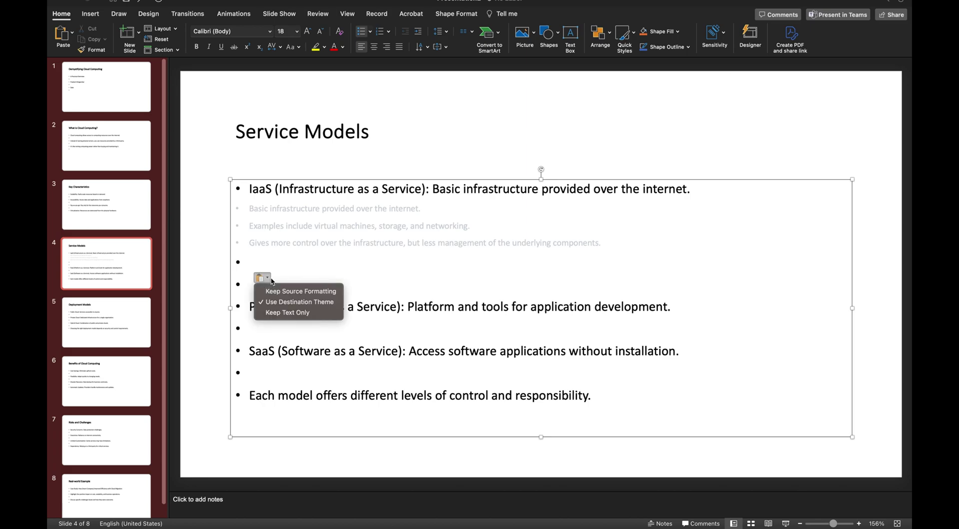
pyautogui.press('super+z')
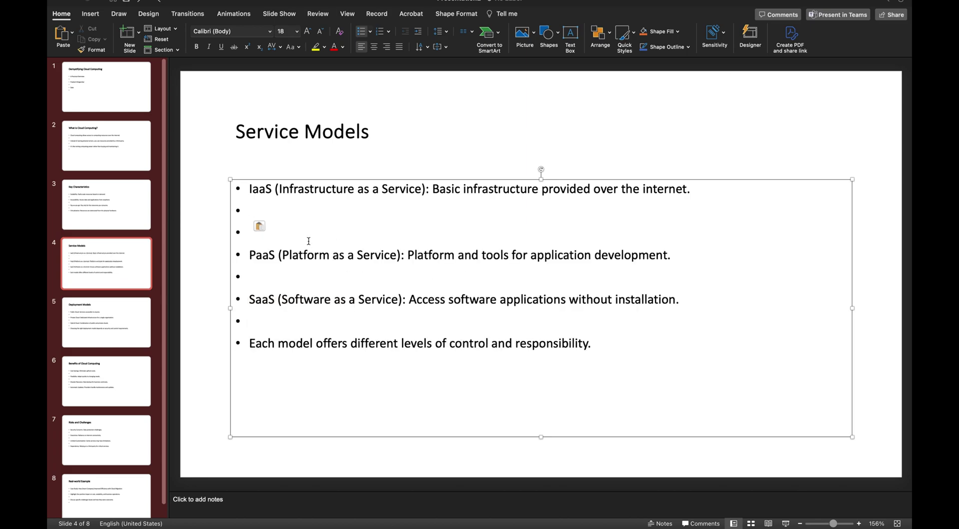
# Step: Apply the white design theme with green angular shapes to the whole presentation
pyautogui.click(523, 153)
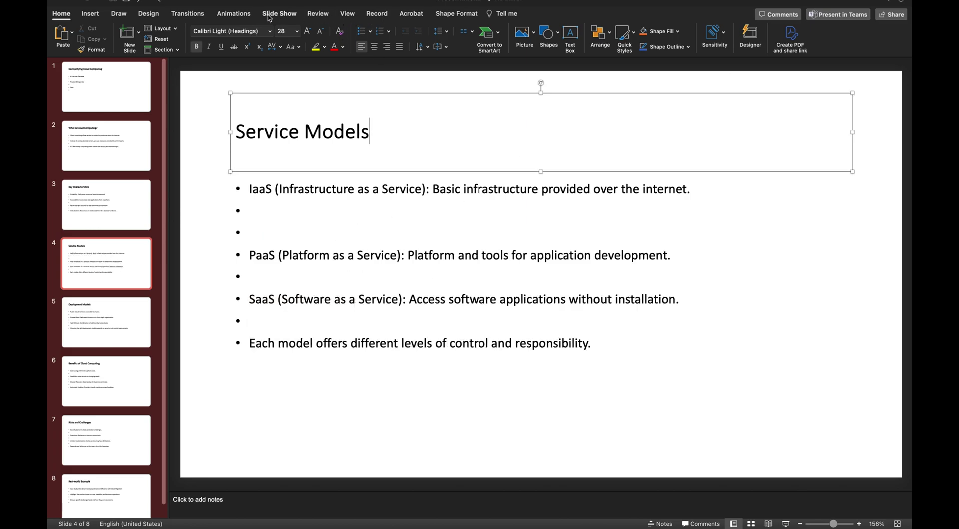
pyautogui.click(156, 15)
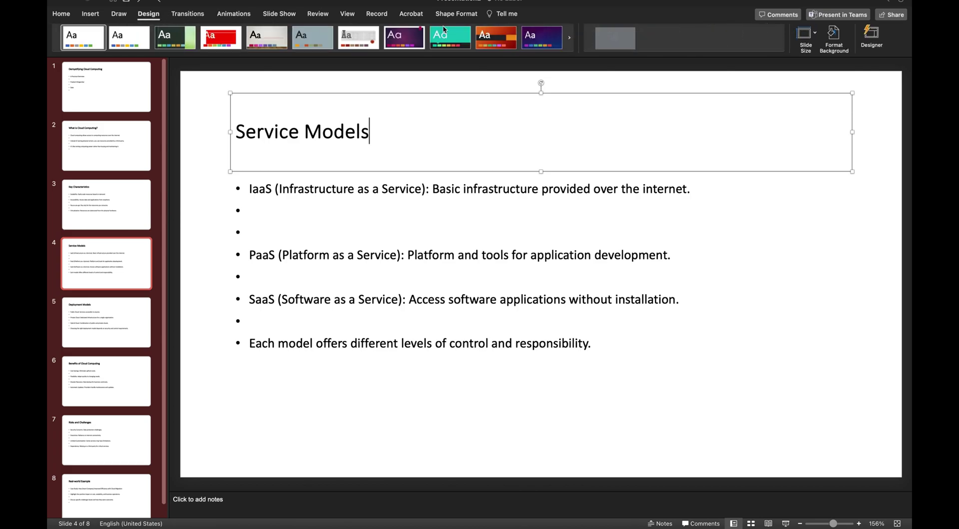
pyautogui.click(570, 40)
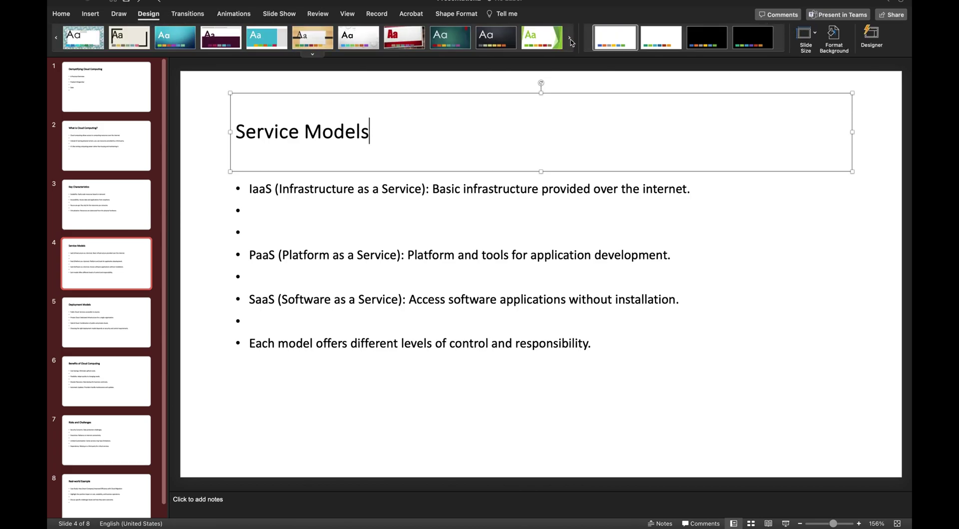
pyautogui.click(549, 45)
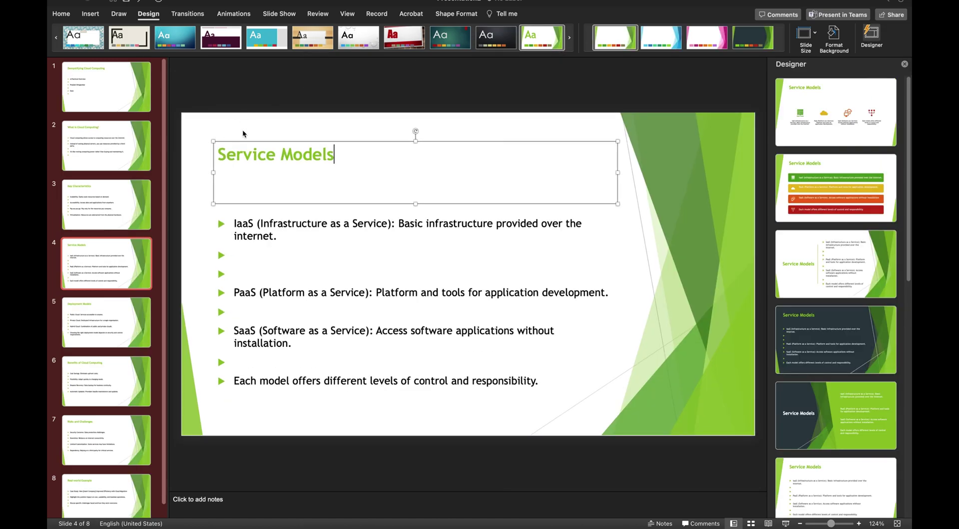
# Step: Clear the bullet markers from the blank lines under IaaS and delete the blank bullets between the remaining items on the Service Models slide
pyautogui.click(236, 256)
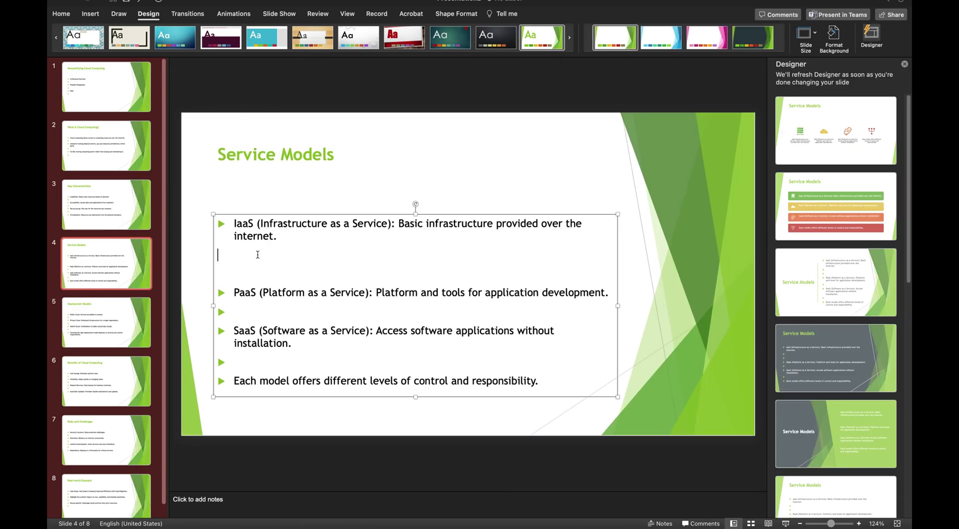
pyautogui.press('BackSpace')
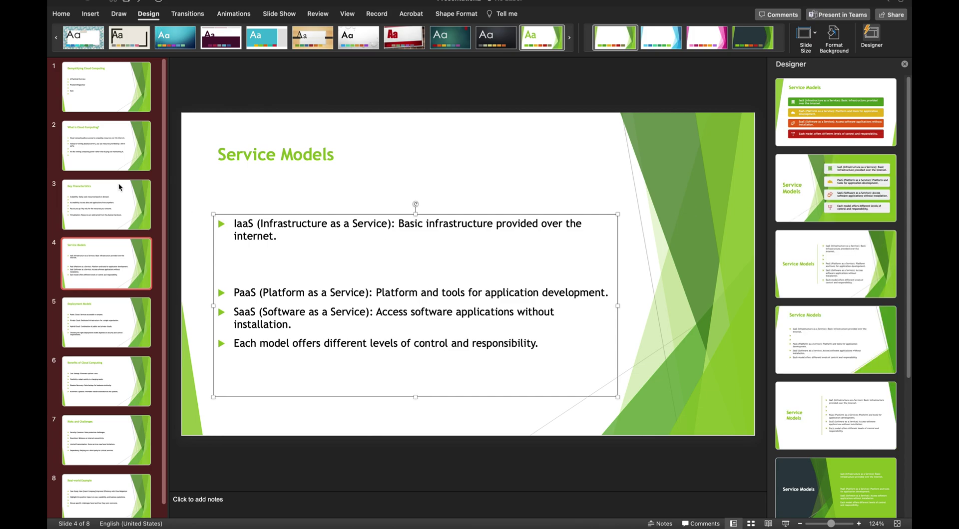
# Step: Apply the Designer layout with three stacked green and gold boxes beside the heading to the Demystifying Cloud Computing slide
pyautogui.click(118, 184)
pyautogui.click(102, 86)
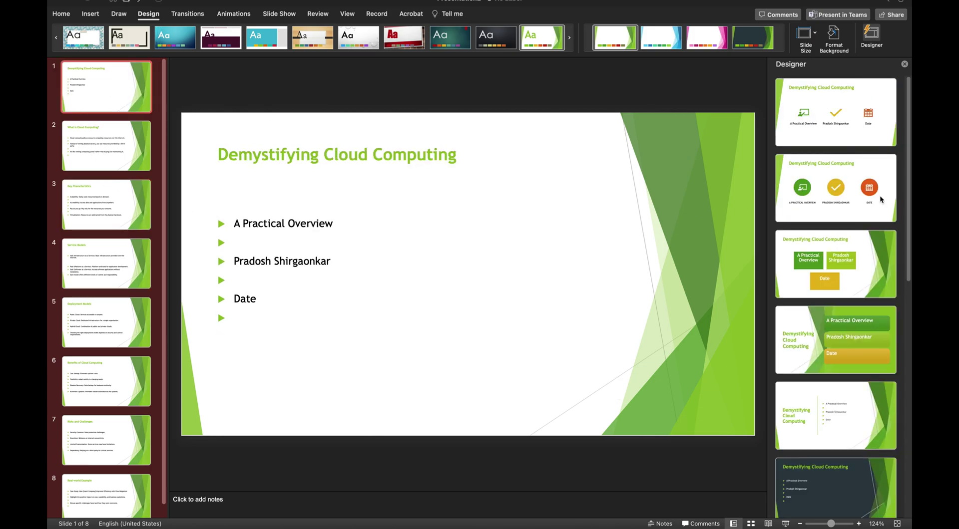
pyautogui.click(857, 320)
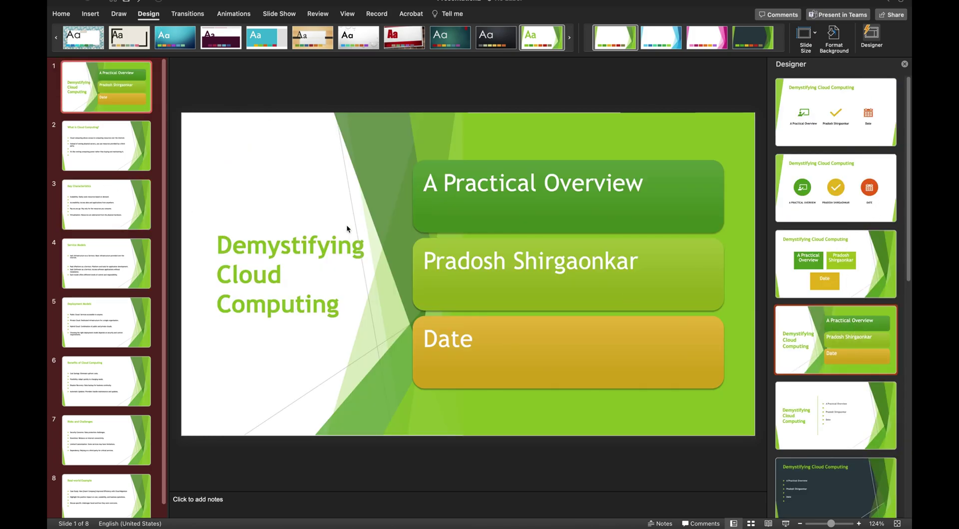
# Step: Look through the restyled slides from slide 8 back to slide 2, What is Cloud Computing?
pyautogui.scroll(-1, 123, 322)
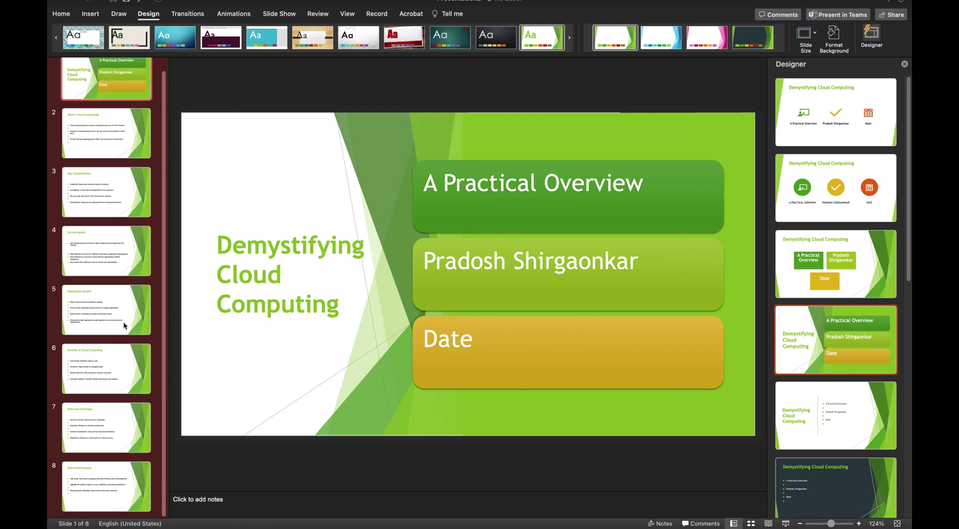
pyautogui.click(131, 463)
pyautogui.click(113, 434)
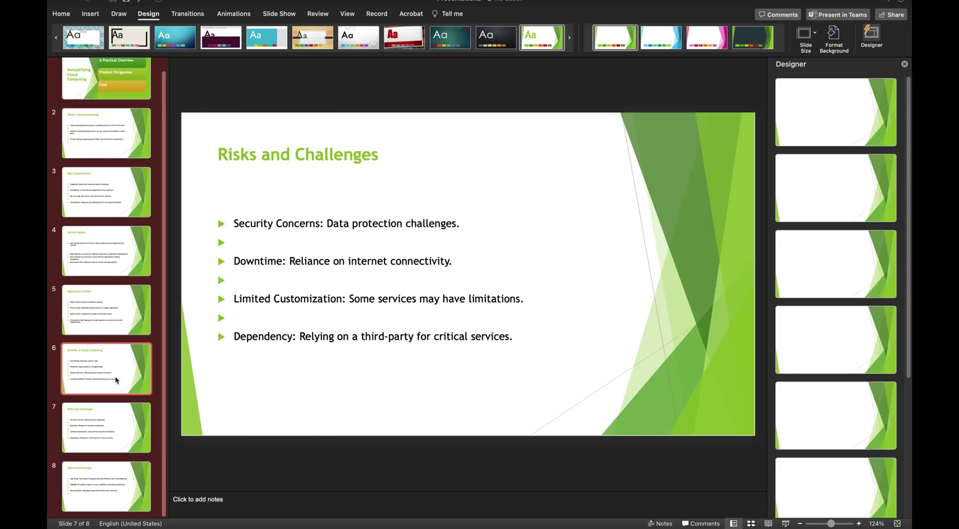
pyautogui.click(115, 376)
pyautogui.click(129, 294)
pyautogui.click(133, 263)
pyautogui.click(127, 201)
pyautogui.click(117, 155)
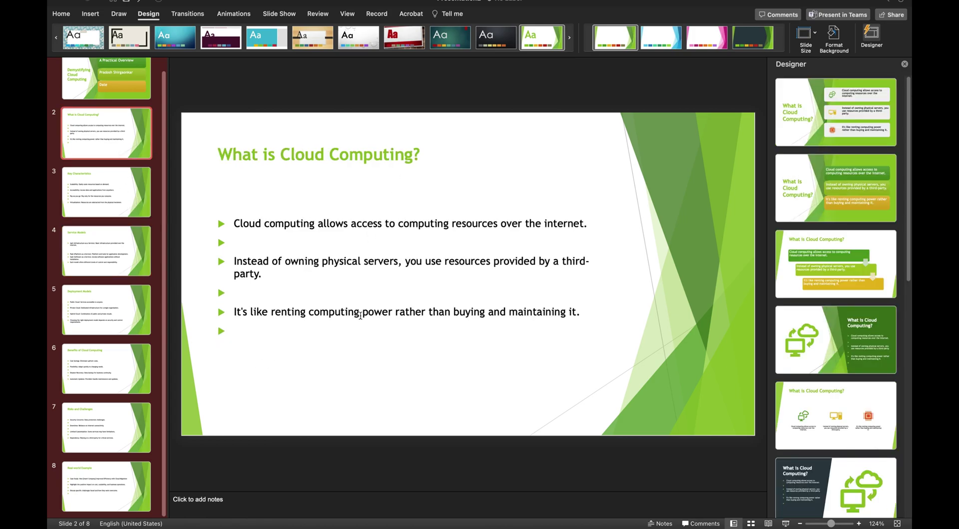
# Step: Switch back to the ChatGPT conversation and go to the end of the latest reply
pyautogui.hotkey('ctrl', 'Up')
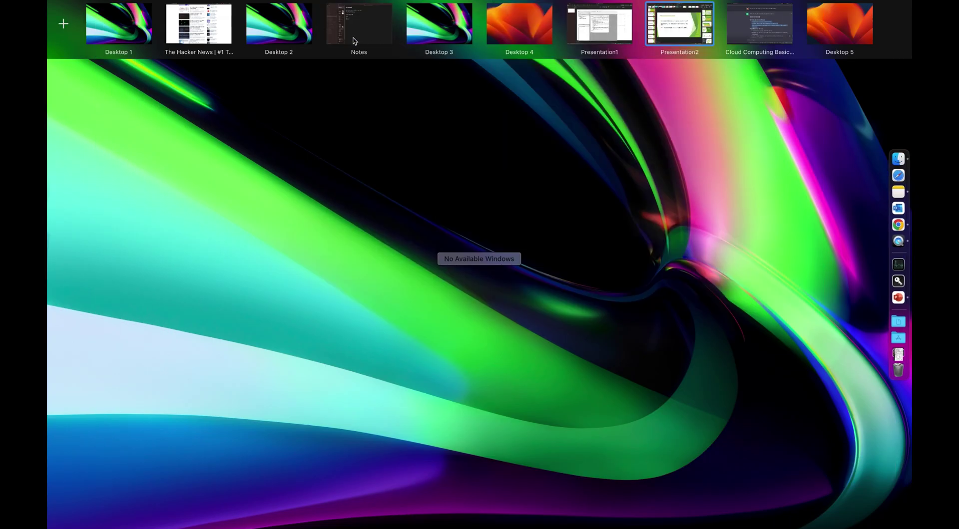
pyautogui.click(749, 29)
pyautogui.scroll(-15, 406, 456)
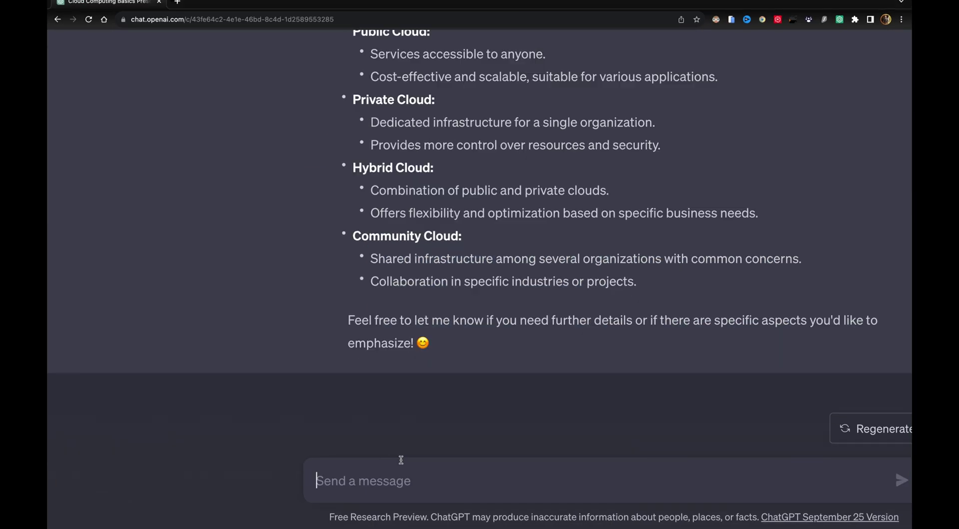